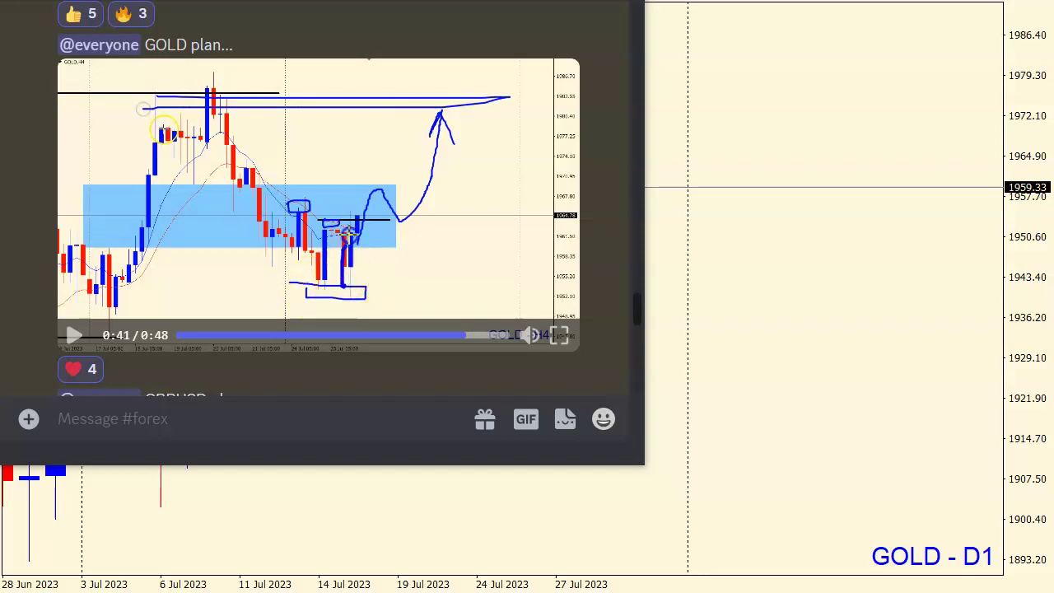
Step: Switch from the Discord gold plan to the trading chart and review gold's July price action on the daily and H4 charts
left_click(659, 13)
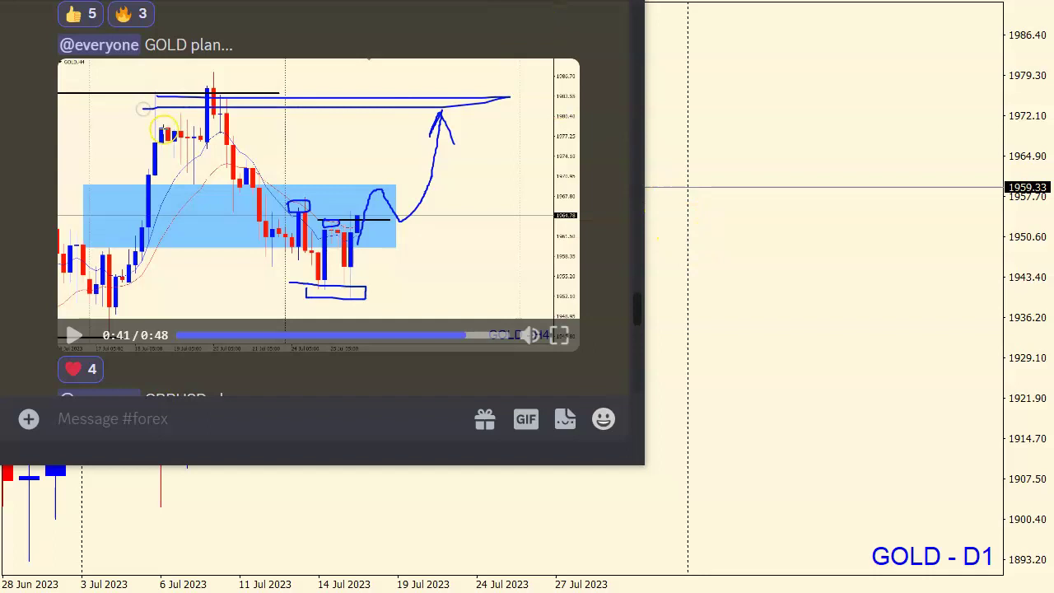
key("alt+Tab")
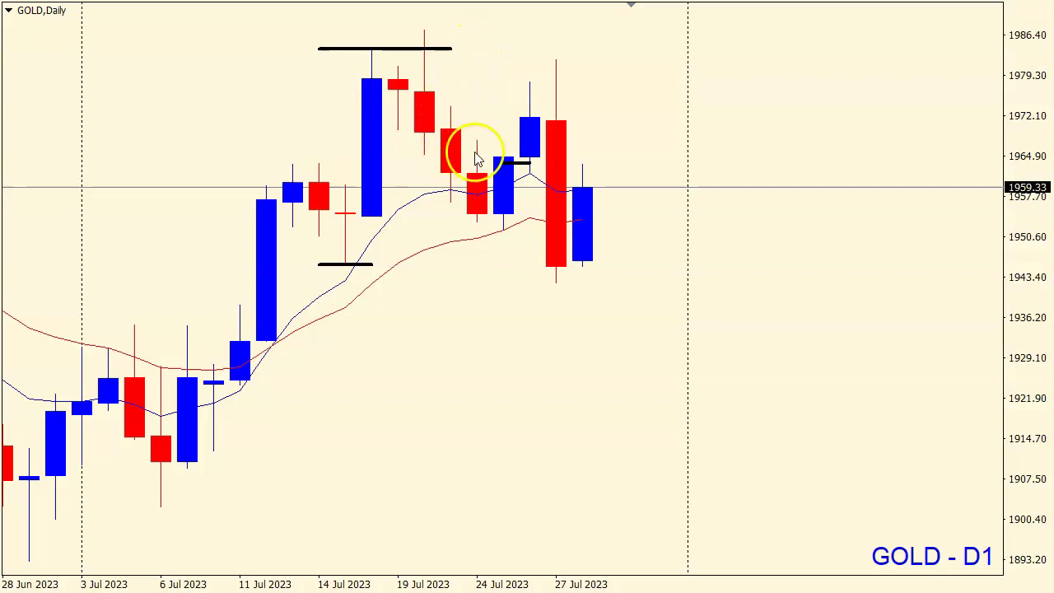
middle_click(511, 140)
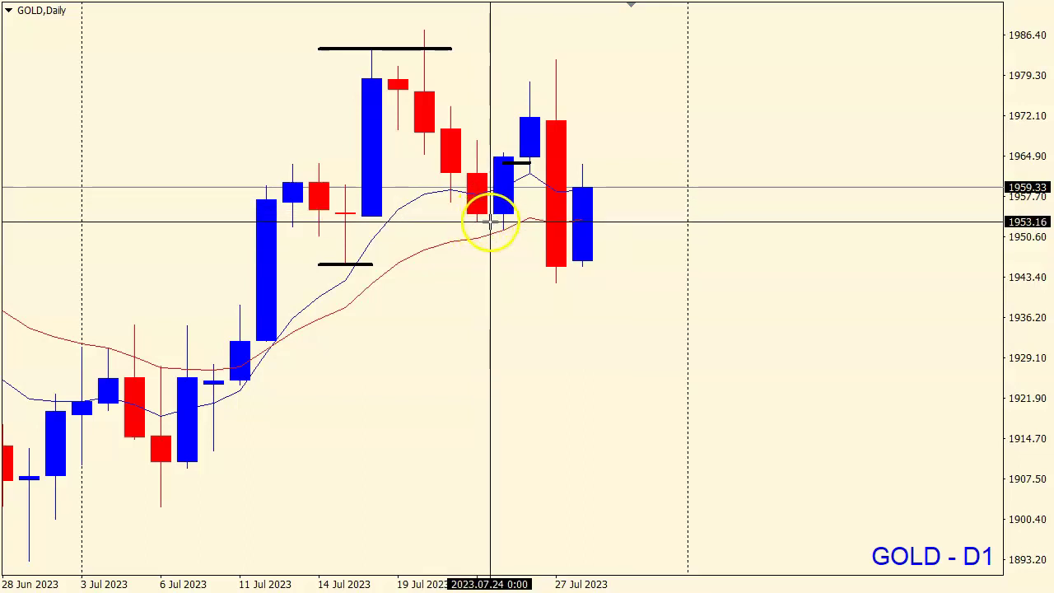
left_click_drag(493, 222, 527, 67)
key("ctrl+F6")
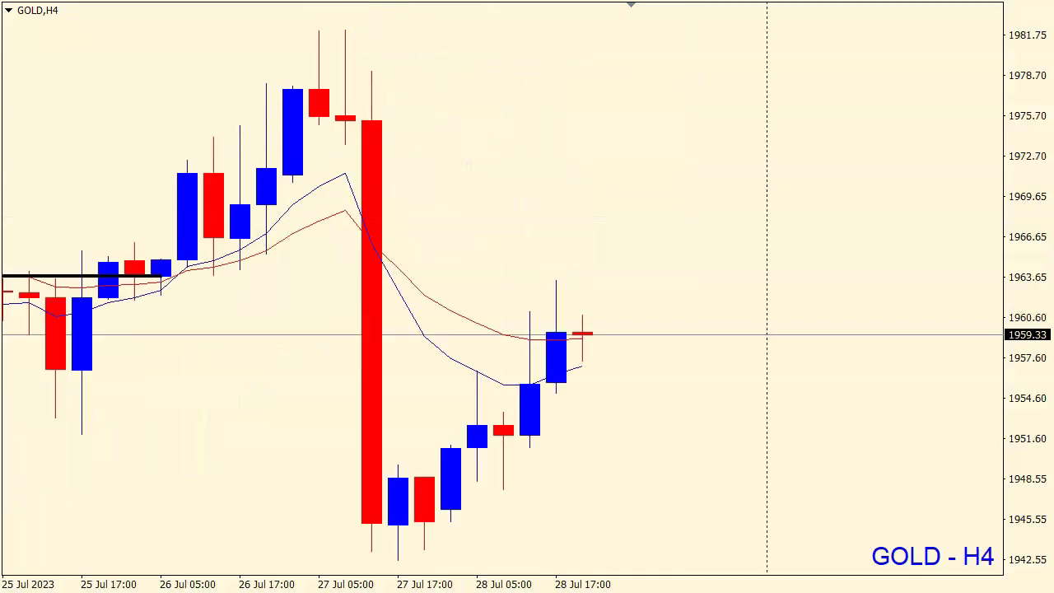
scroll(350, 124, "down", 6)
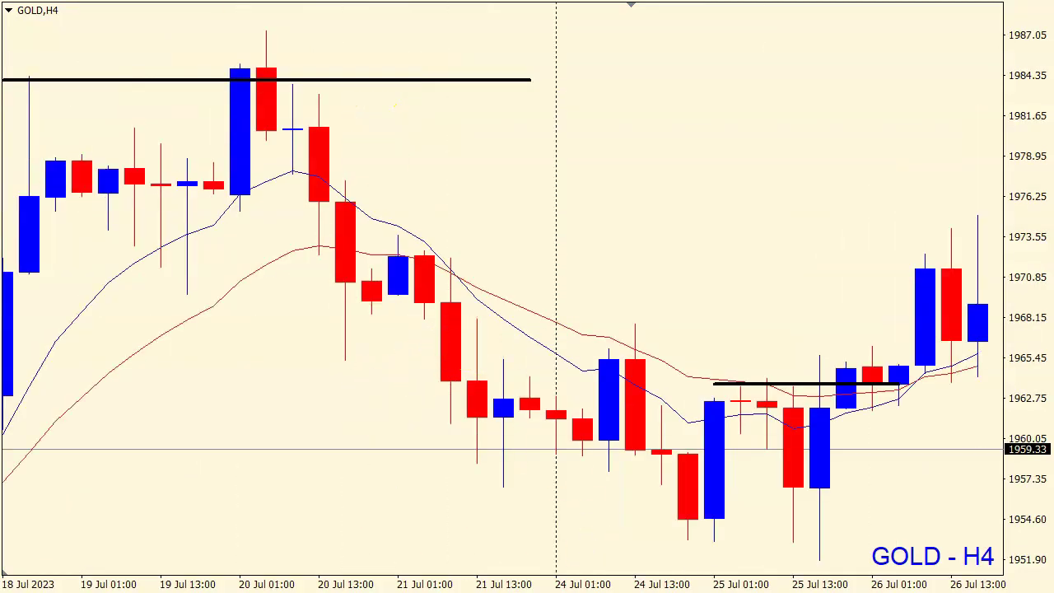
Step: Switch to the Discord gold plan, mark the price path, neckline and upper target zone on the video, and clear the markings
key("alt+Tab")
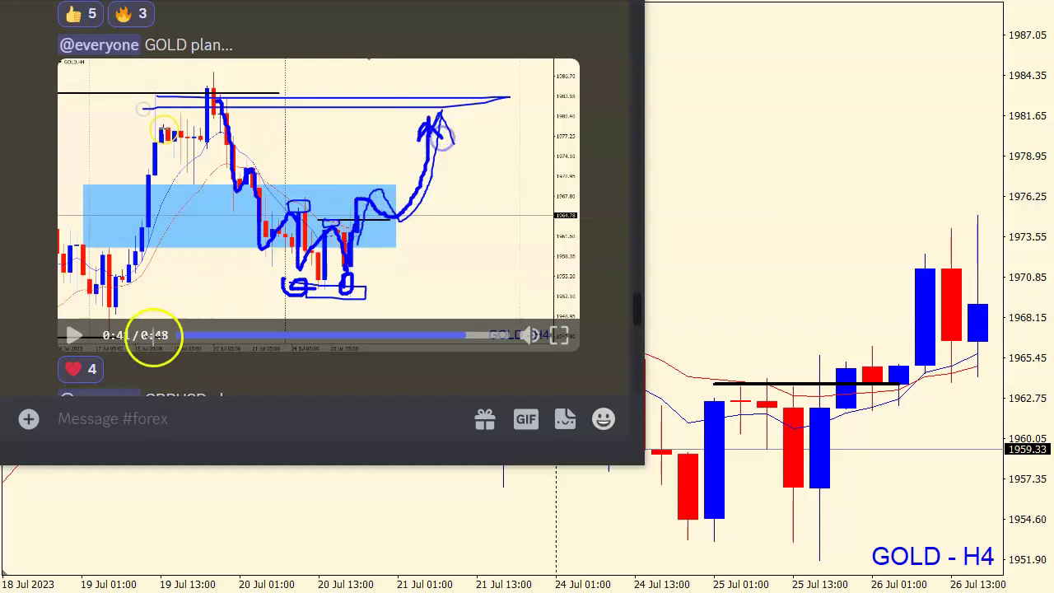
left_click_drag(316, 226, 442, 227)
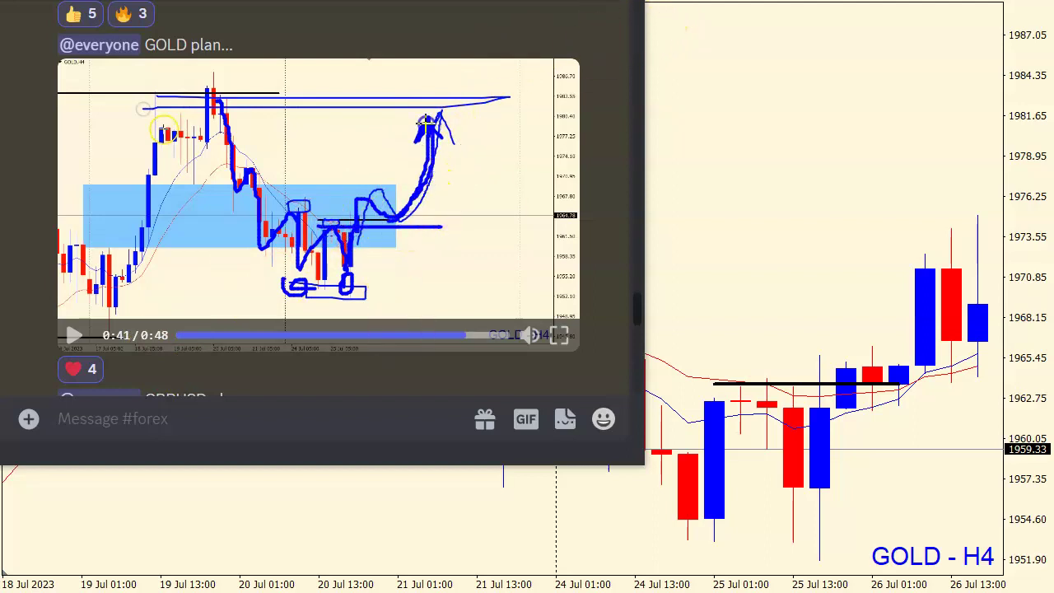
left_click_drag(149, 104, 459, 104)
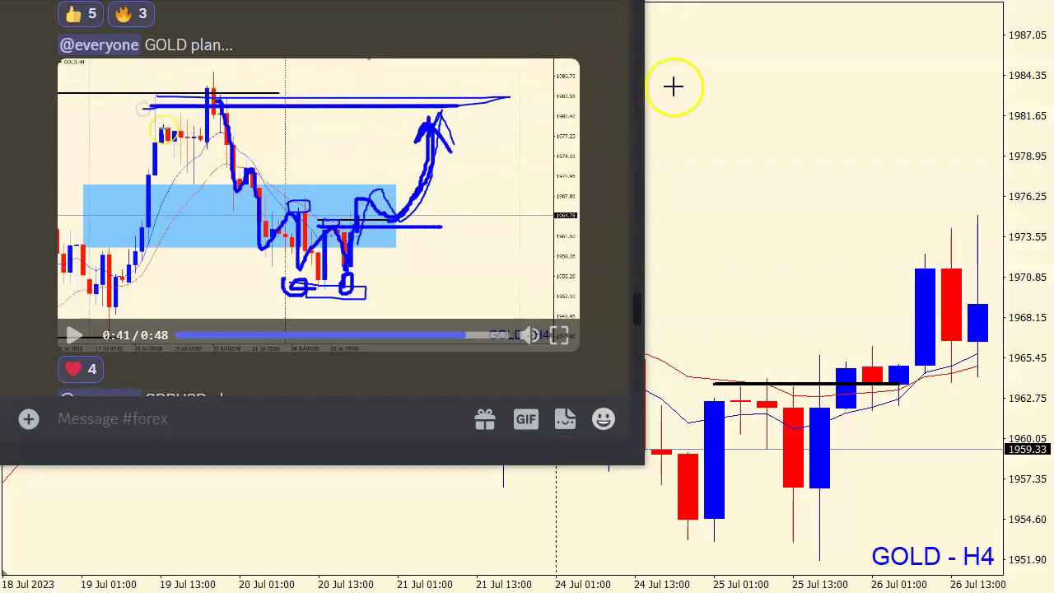
key("Escape")
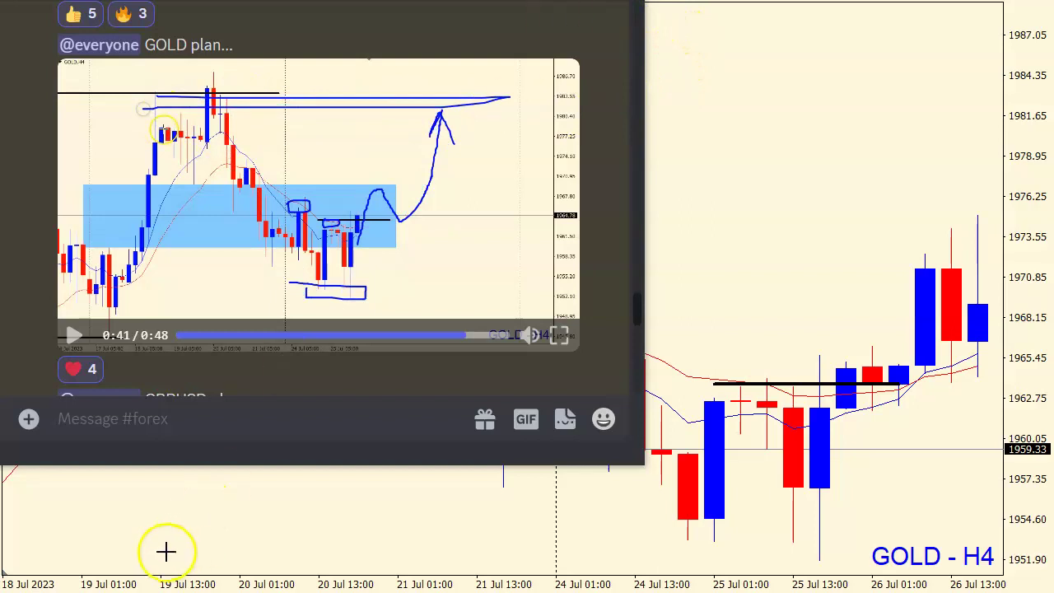
Step: Return to the H4 gold chart, sketch the double bottom, neckline, price path and upper target zone, and erase the sketches
left_click(715, 336)
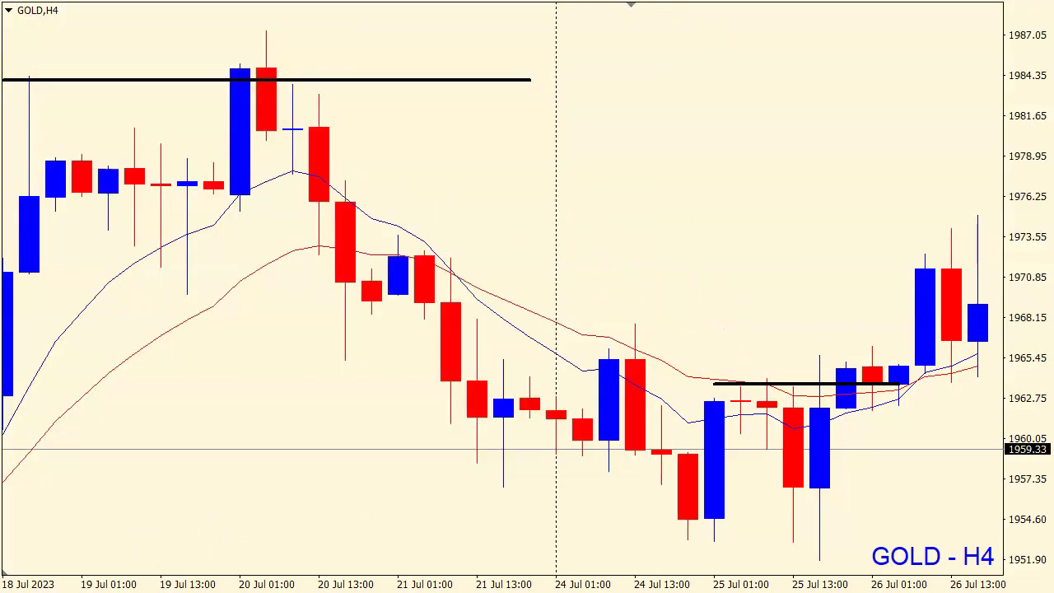
key("minus")
scroll(392, 200, "up", 5)
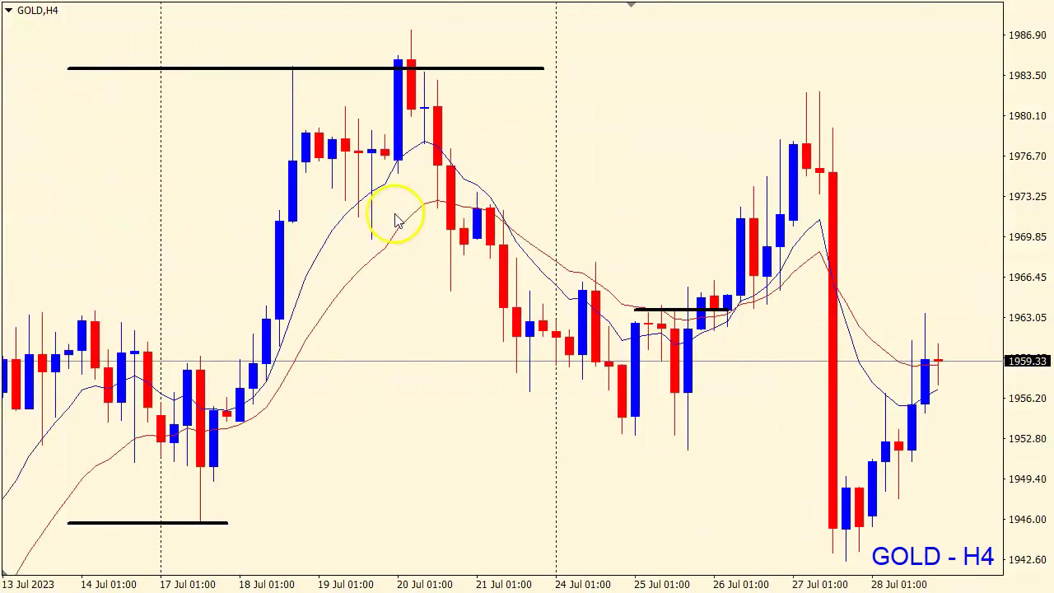
scroll(387, 280, "down", 2)
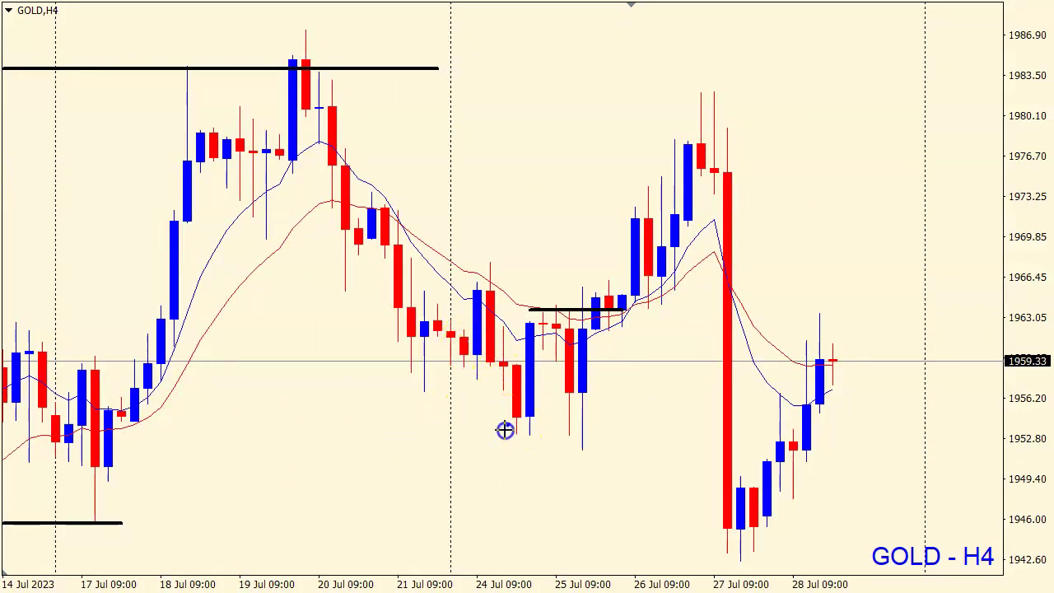
left_click_drag(557, 427, 589, 447)
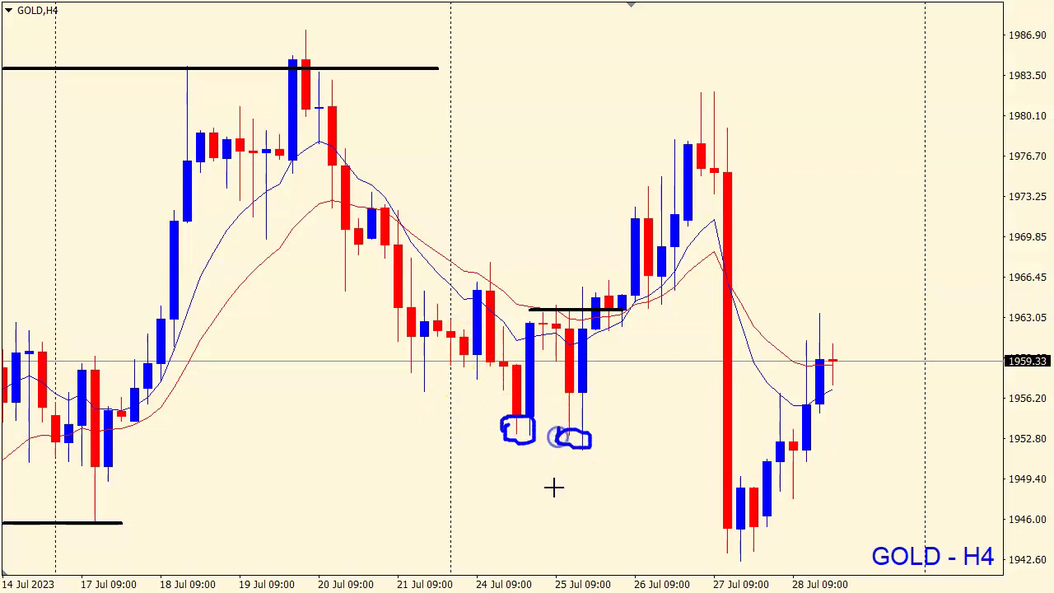
left_click_drag(522, 310, 553, 309)
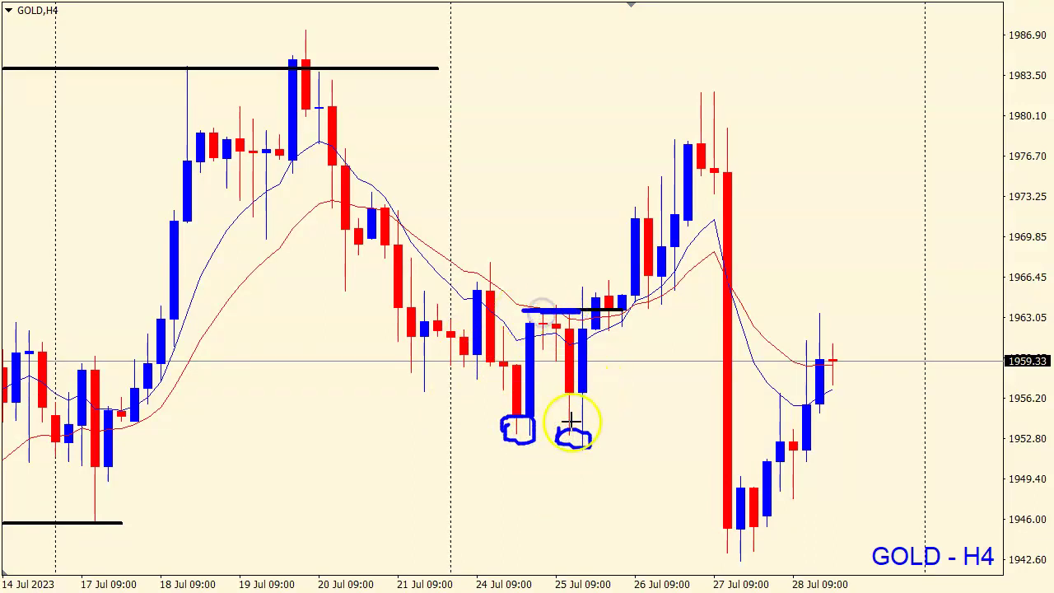
mouse_move(584, 279)
left_mouse_down()
mouse_move(617, 288)
mouse_move(627, 316)
left_mouse_up()
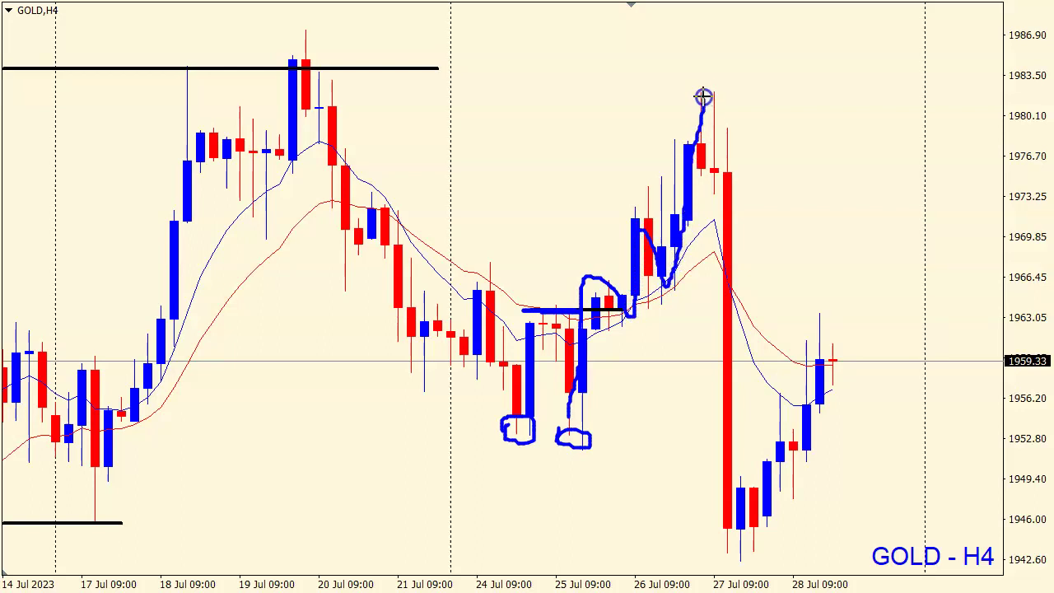
mouse_move(153, 72)
left_mouse_down()
mouse_move(758, 82)
mouse_move(151, 59)
left_mouse_up()
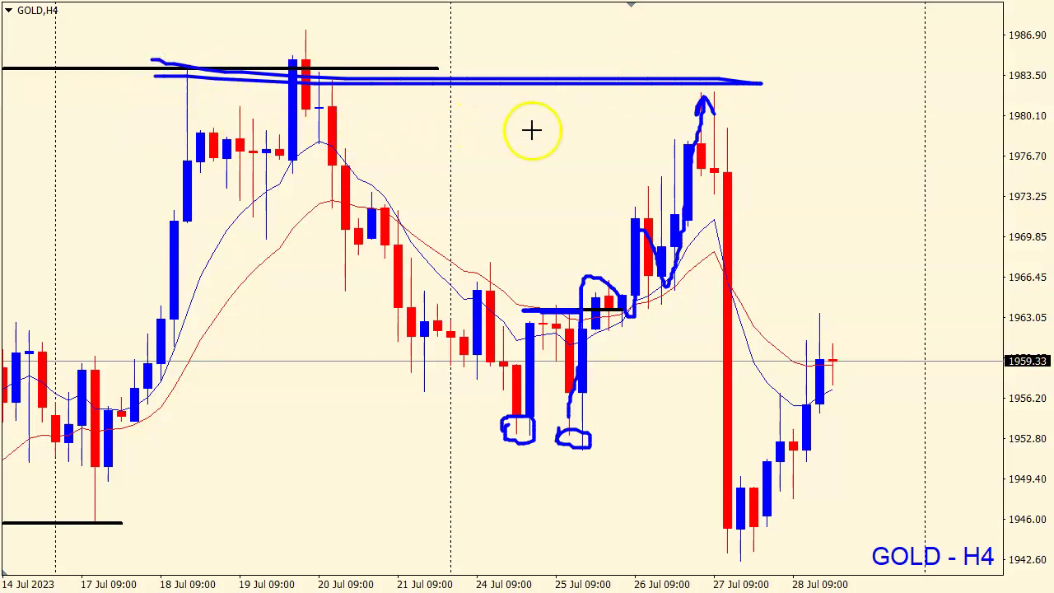
left_click(659, 13)
Step: Measure the H4 rise from the 25 July low with the crosshair and examine the candles around the neckline more closely
middle_click(483, 400)
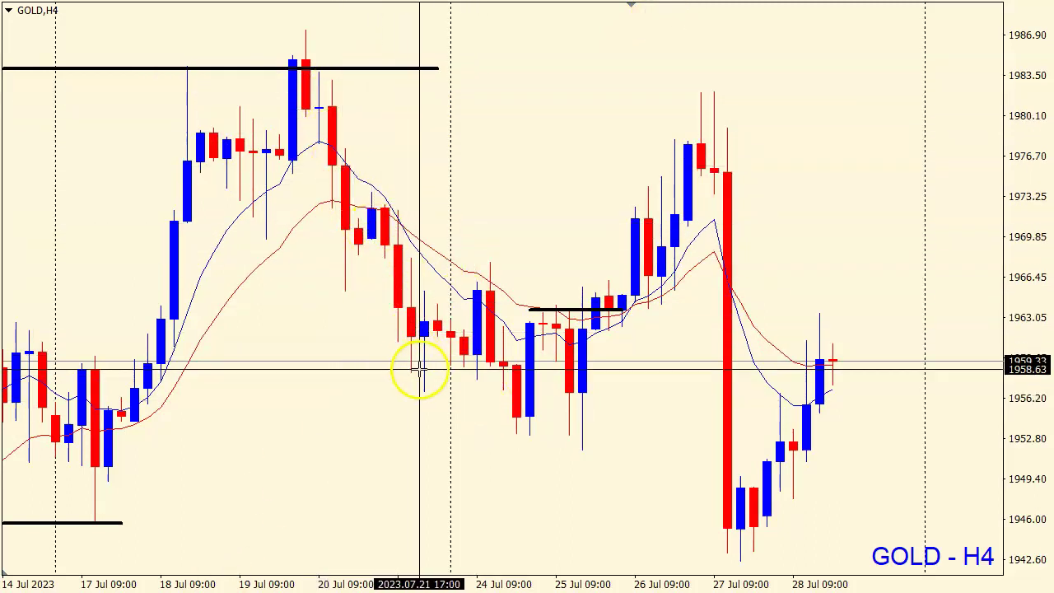
left_click_drag(569, 436, 584, 289)
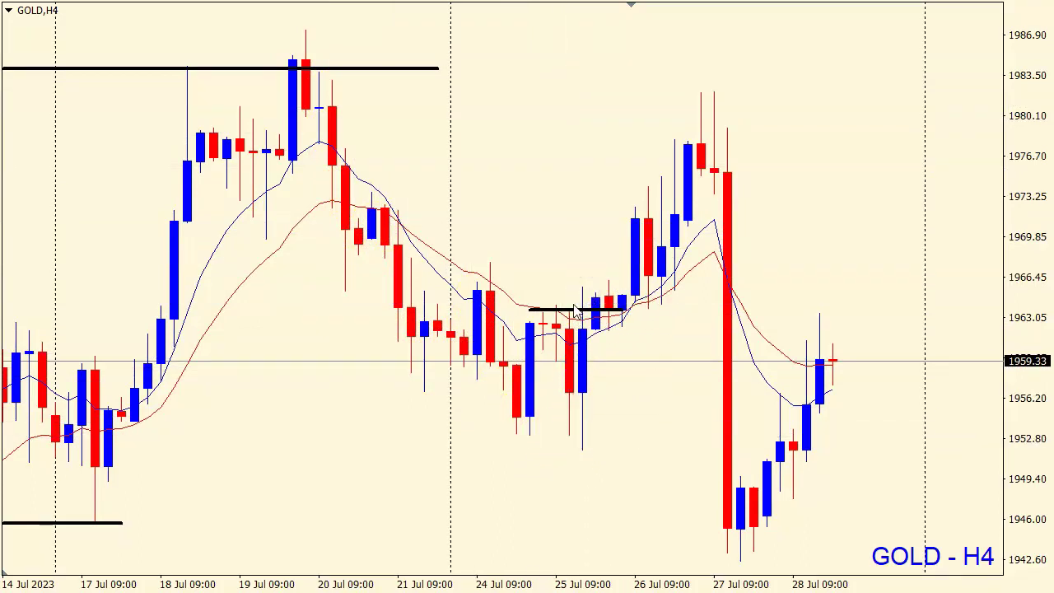
left_click(230, 150)
key("plus")
scroll(441, 355, "down", 8)
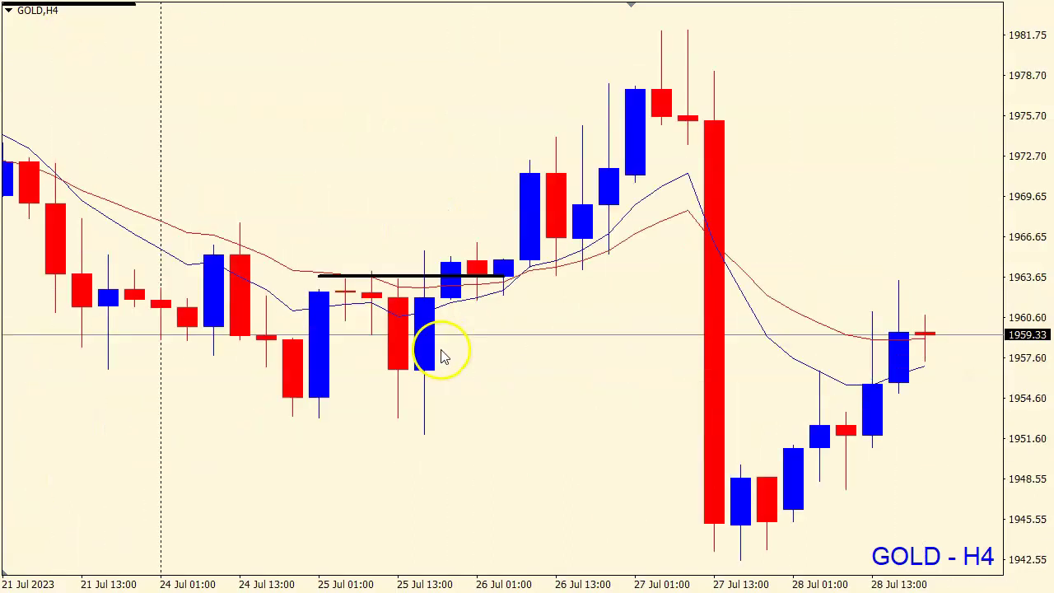
scroll(441, 356, "up", 3)
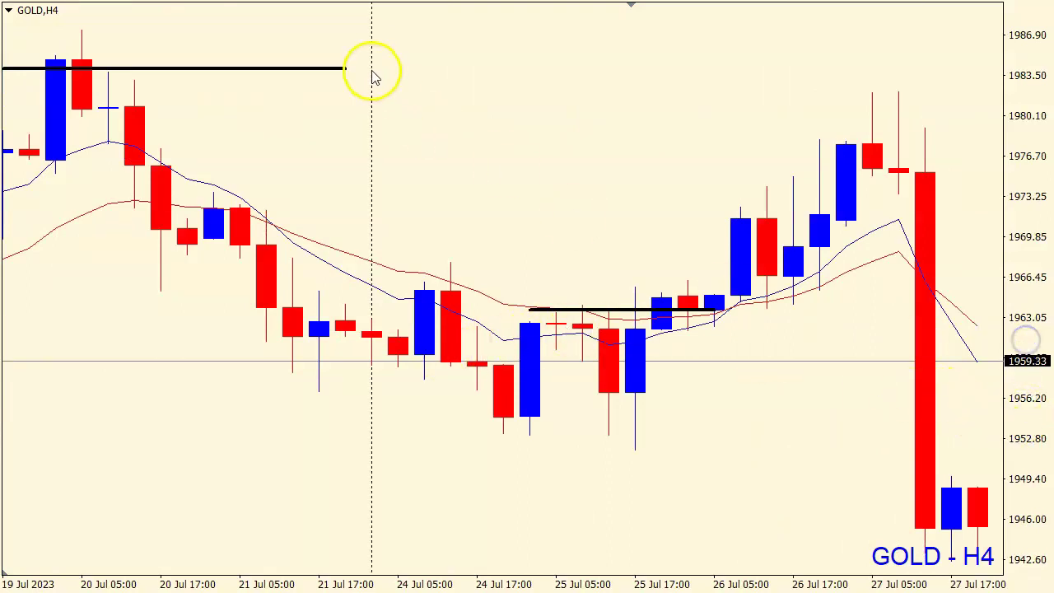
middle_click(564, 425)
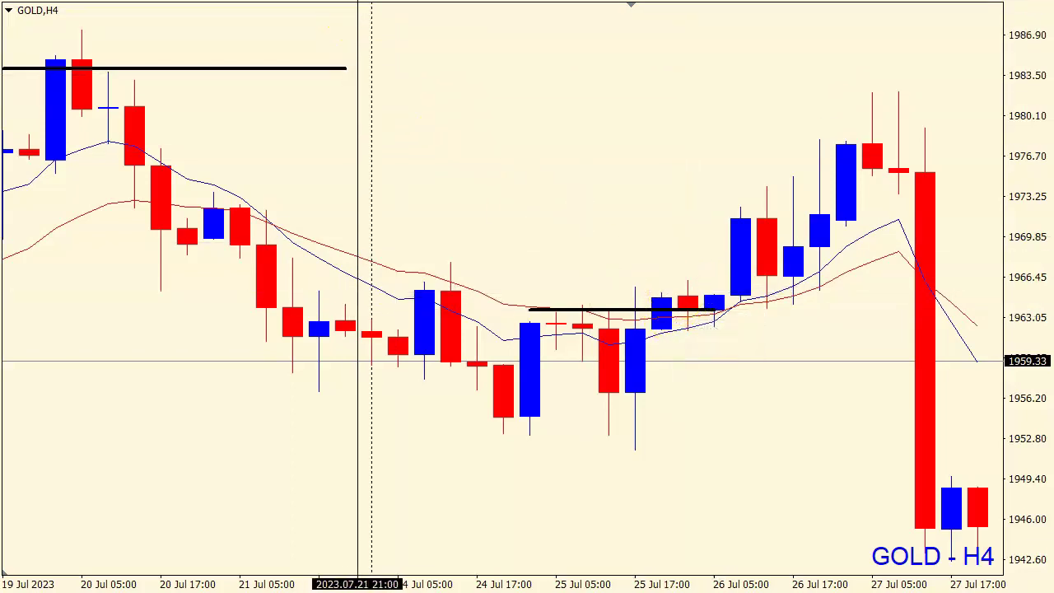
Step: Switch the gold chart to the H1 timeframe, zoomed out to show the candles from 24 to 27 July
type("H1")
key("Return")
key("minus")
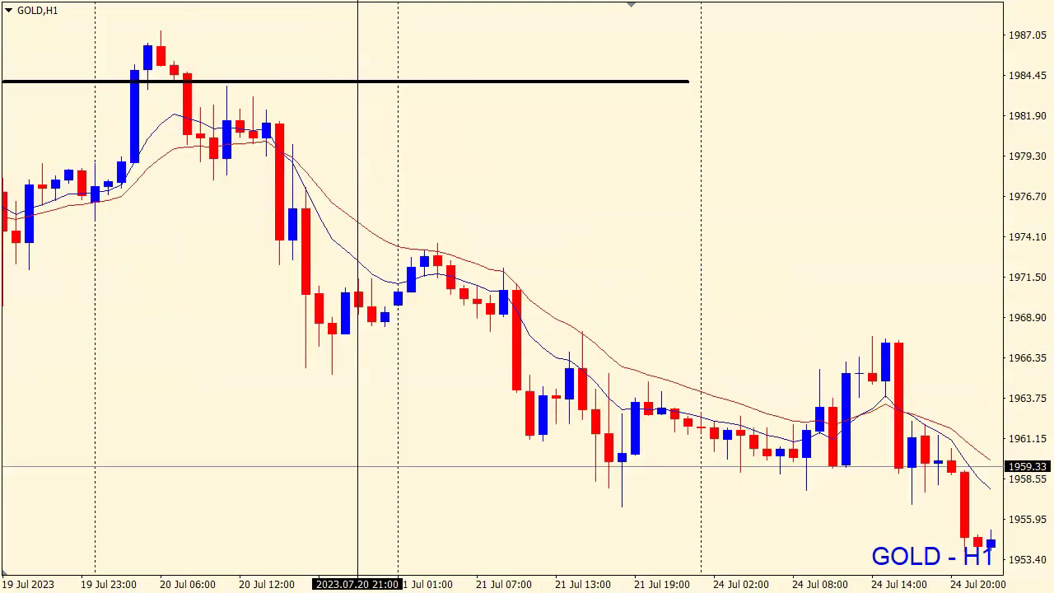
key("End")
left_click_drag(148, 4, 337, 383)
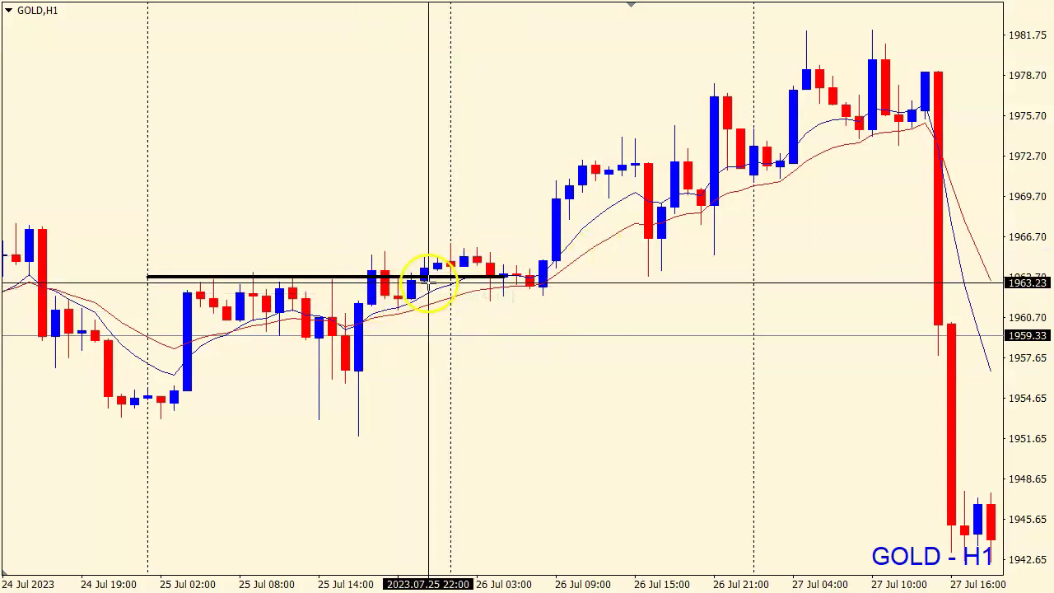
Step: Examine the hourly candles retesting the black neckline early on 26 July with the crosshair
mouse_move(455, 266)
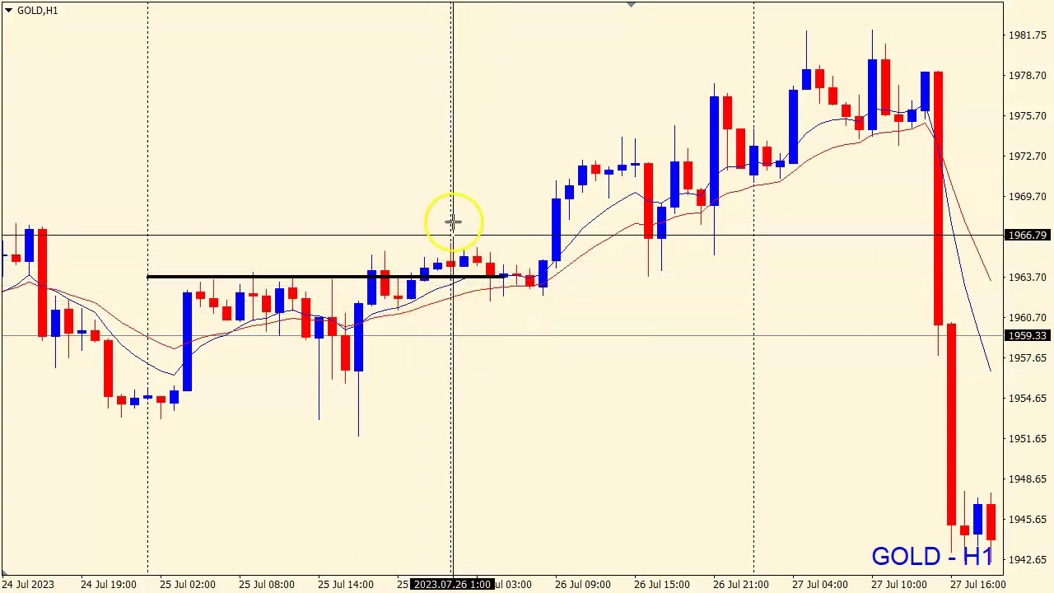
left_click(451, 112)
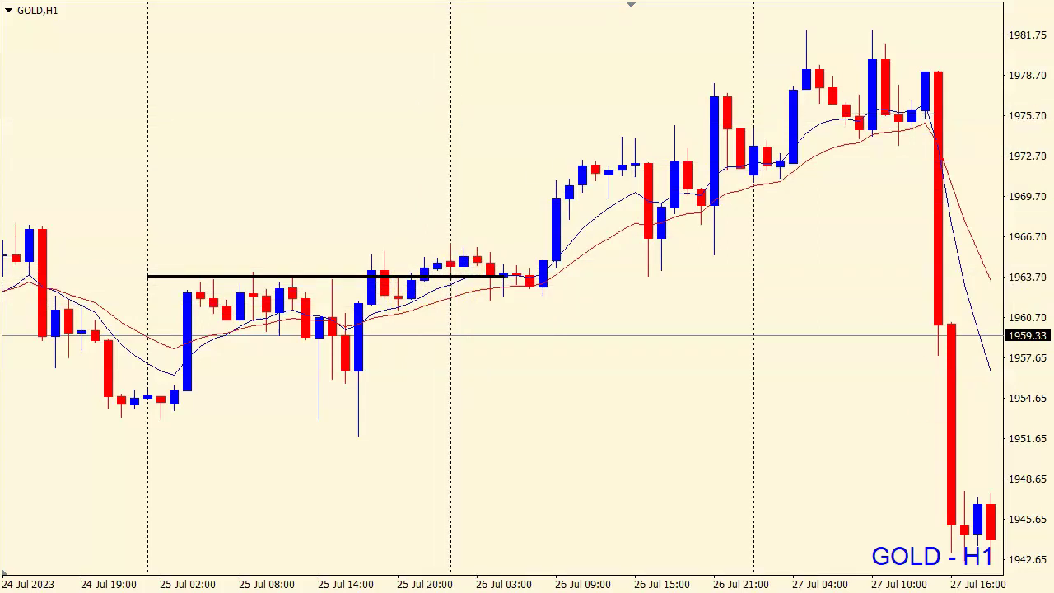
middle_click(452, 265)
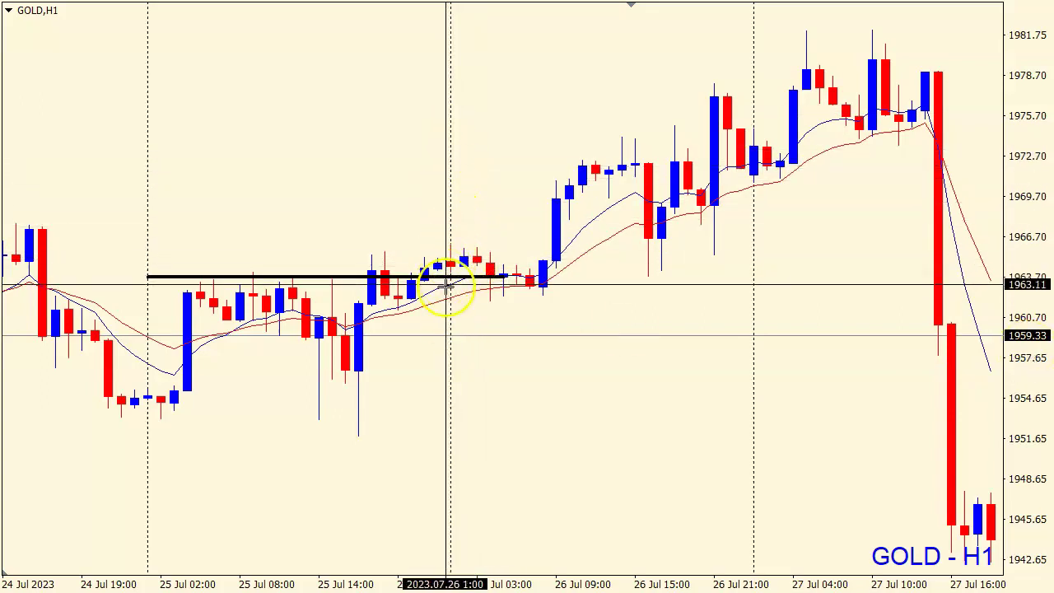
mouse_move(452, 265)
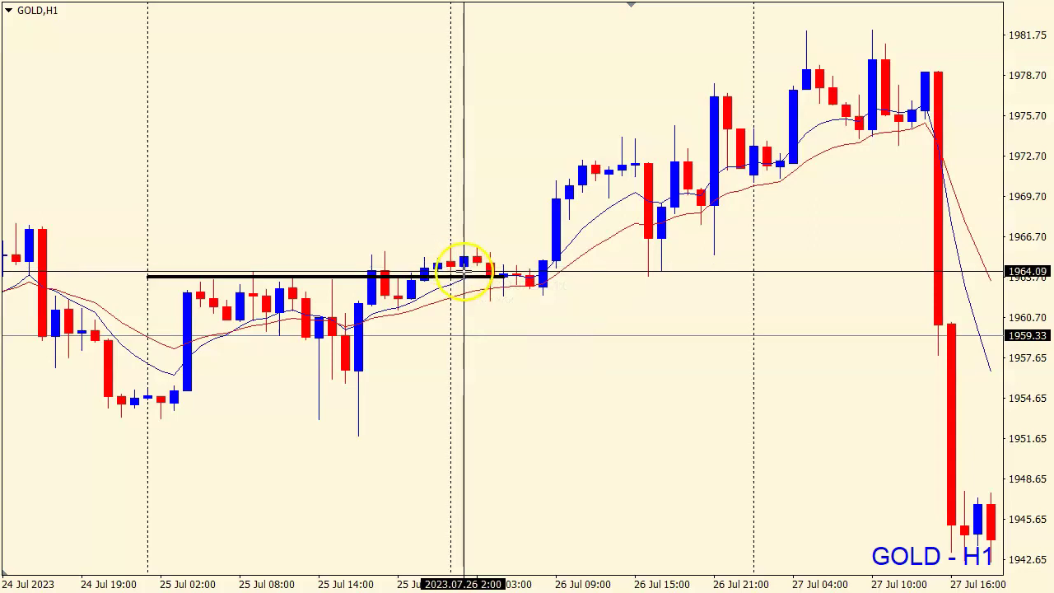
mouse_move(503, 296)
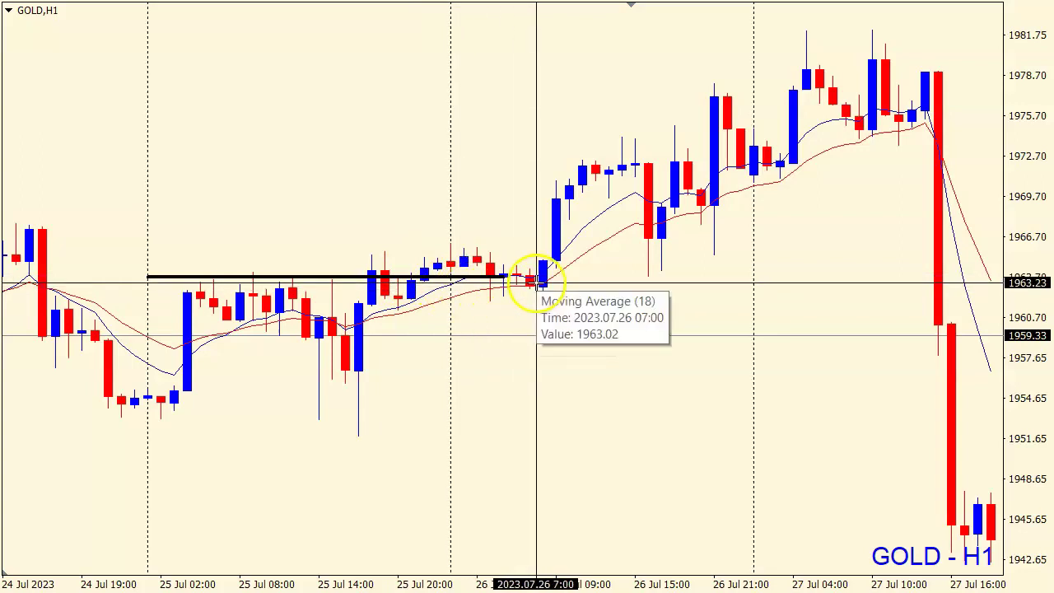
mouse_move(541, 284)
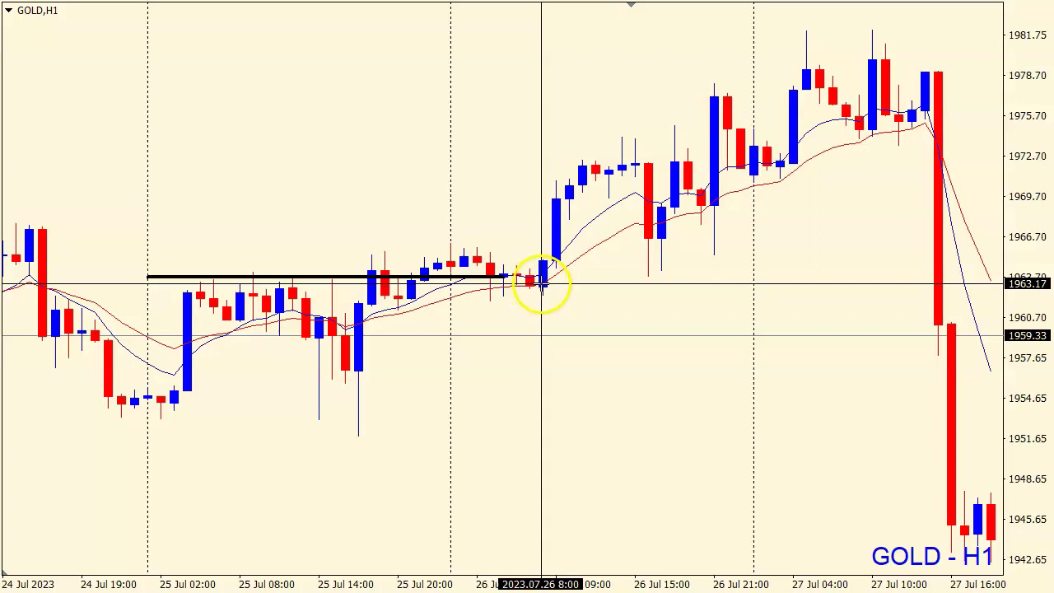
left_click(574, 159)
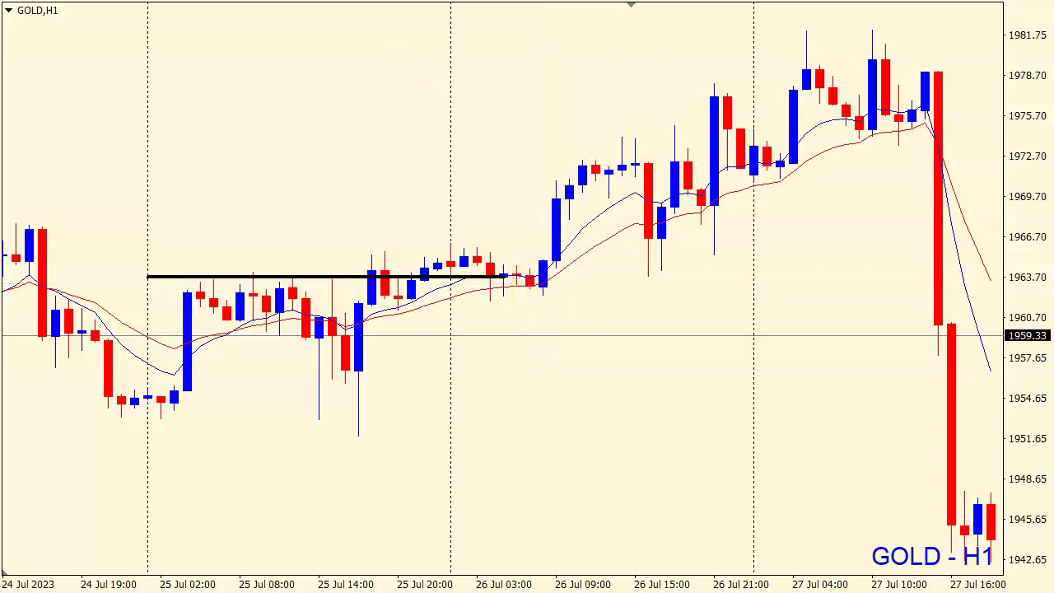
Step: Draw a short black horizontal line along the early 26 July highs at about 1965.85 and check the breakout candle against it
left_click_drag(423, 243, 574, 243)
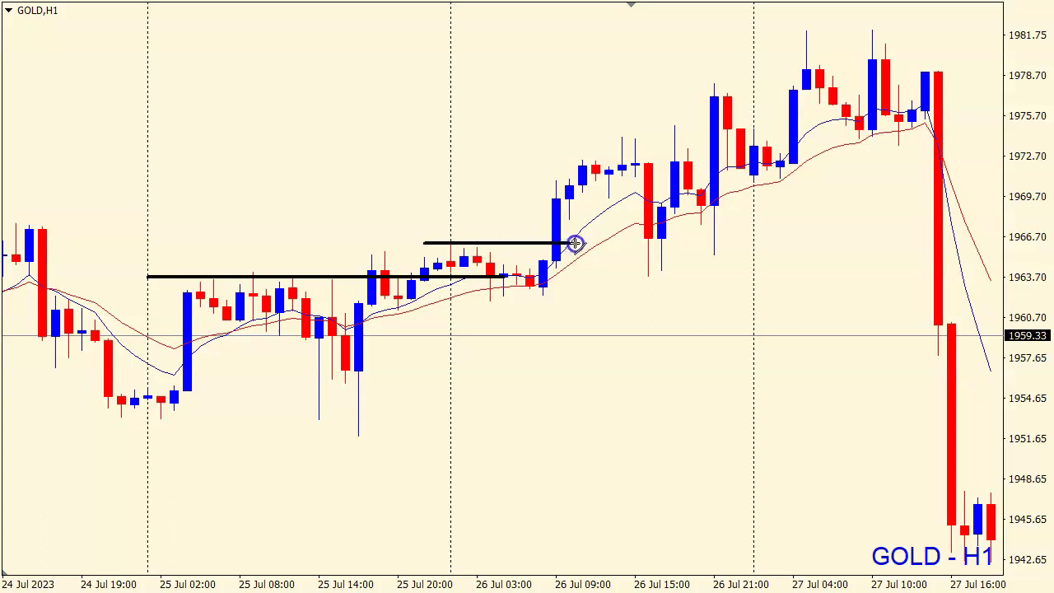
left_click_drag(494, 244, 517, 248)
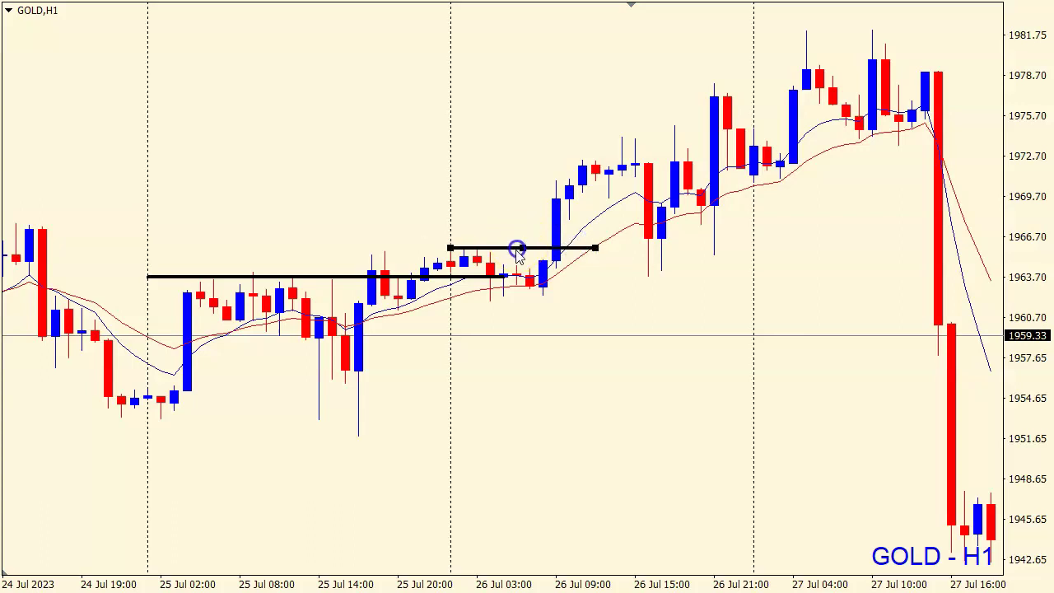
middle_click(521, 282)
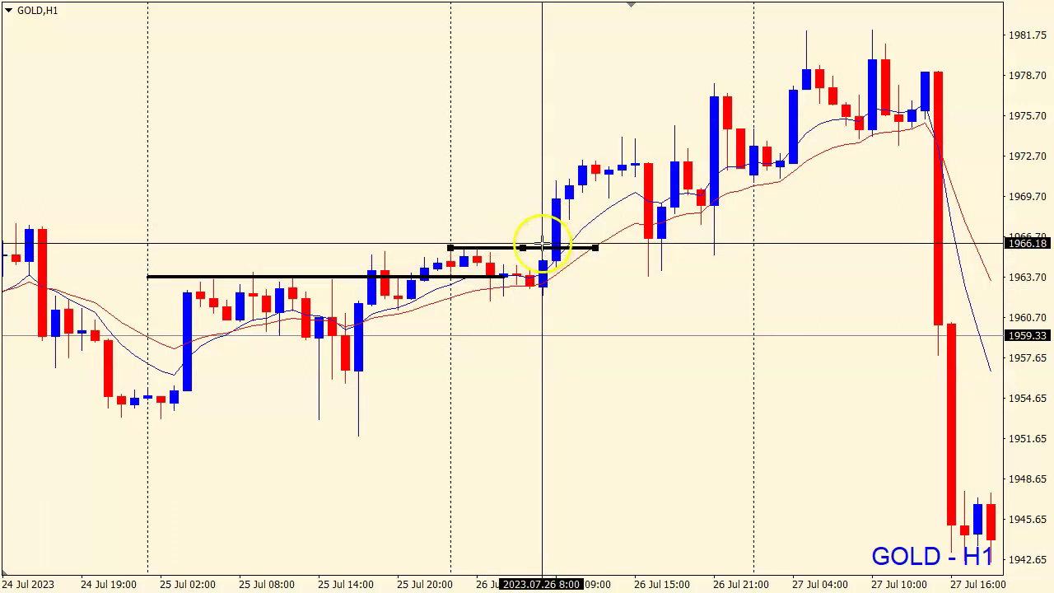
left_click(586, 251)
Step: Draw a light-blue rectangle from the 26 July breakout to early 27 July, spanning about 1965.1 to 1967.9
left_click_drag(565, 289, 579, 294)
middle_click(539, 375)
left_click(606, 278)
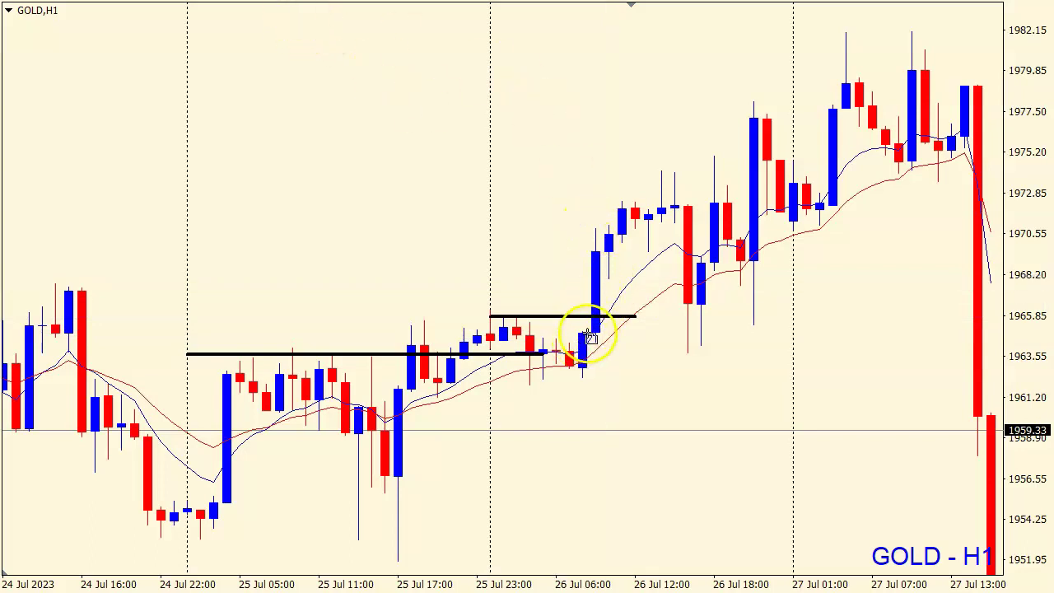
left_click_drag(583, 332, 607, 324)
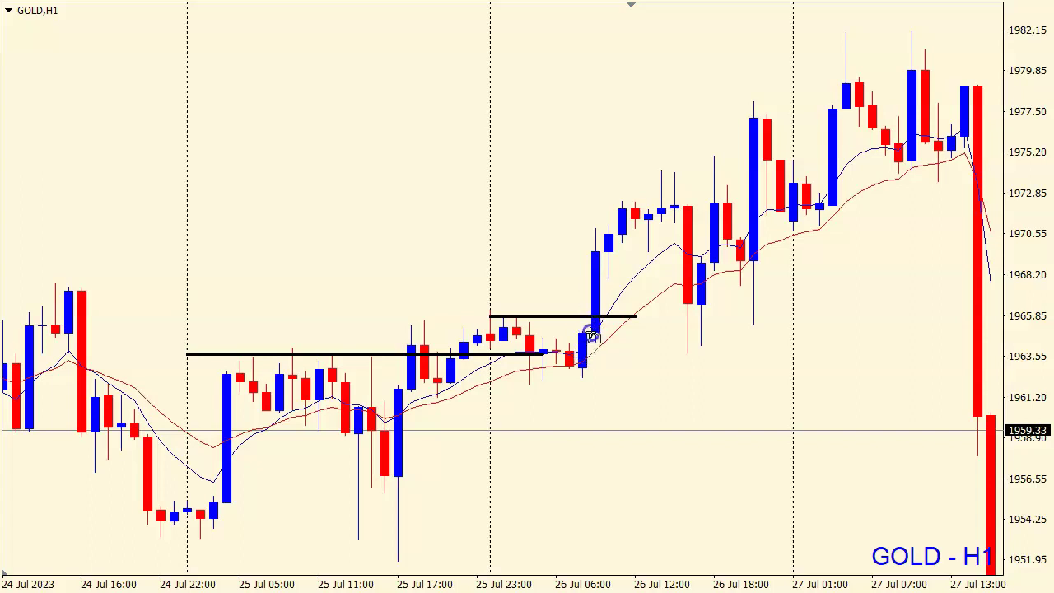
mouse_move(602, 318)
left_mouse_down()
mouse_move(614, 274)
mouse_move(825, 281)
left_mouse_up()
left_click_drag(769, 323, 743, 323)
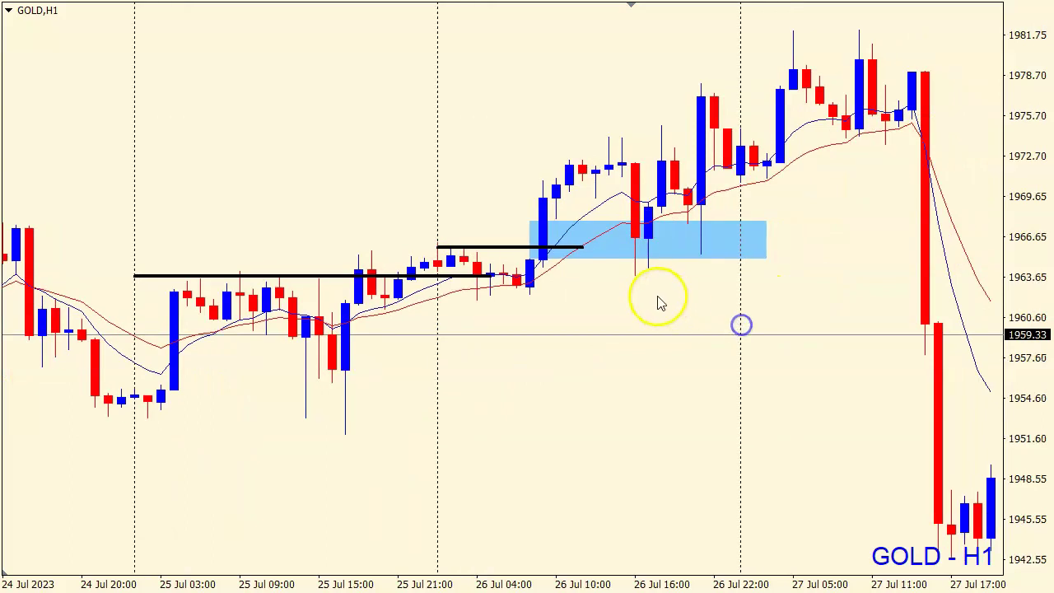
Step: Draw short black horizontal lines under the early 26 July lows at about 1962 and along the afternoon highs at about 1973.9
middle_click(435, 274)
left_click_drag(398, 292, 395, 270)
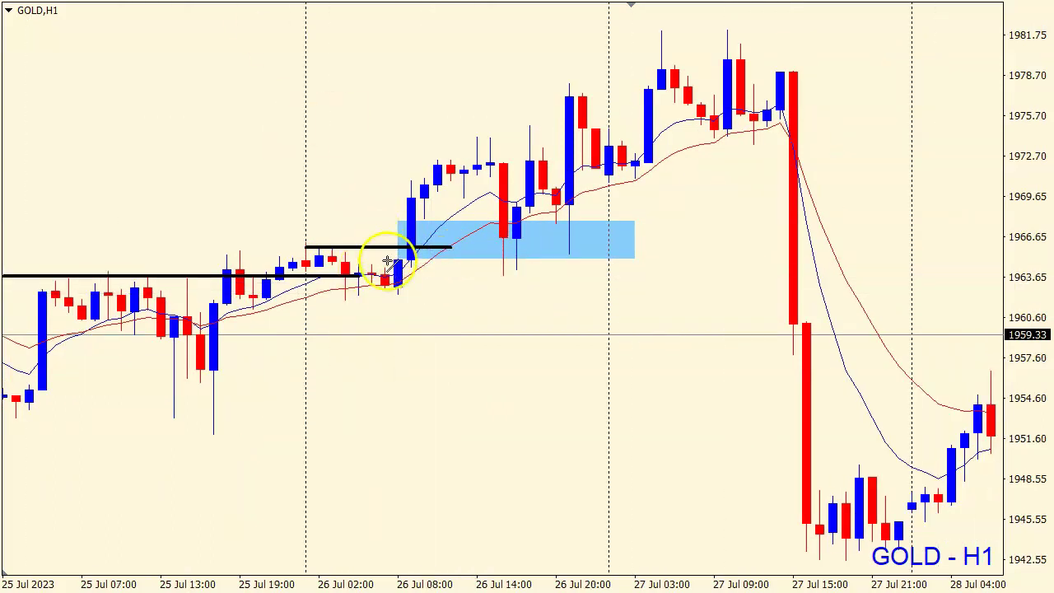
left_click_drag(331, 299, 437, 297)
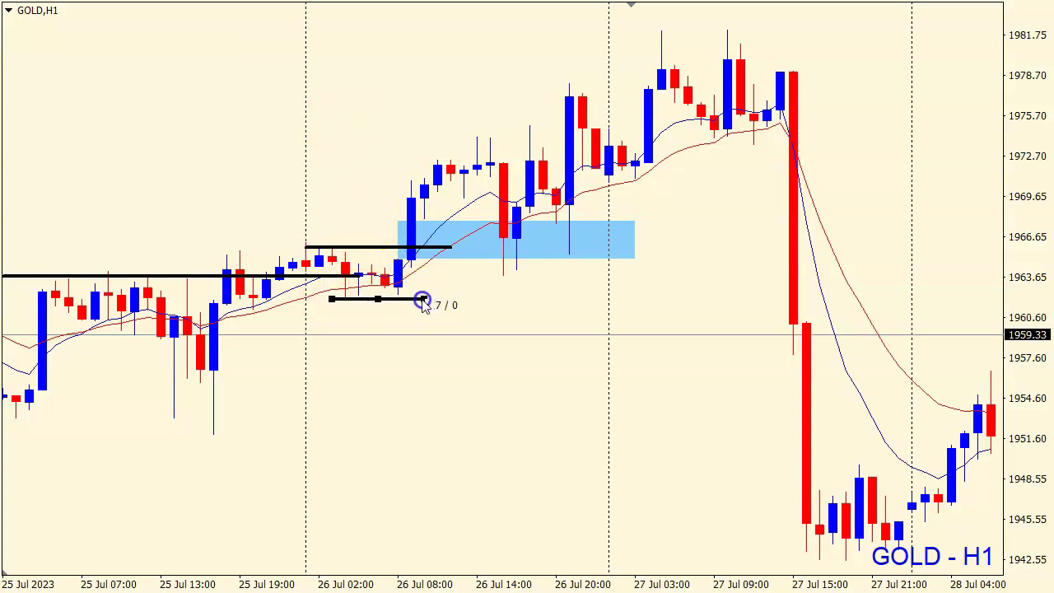
middle_click(389, 294)
left_click_drag(390, 294, 476, 143)
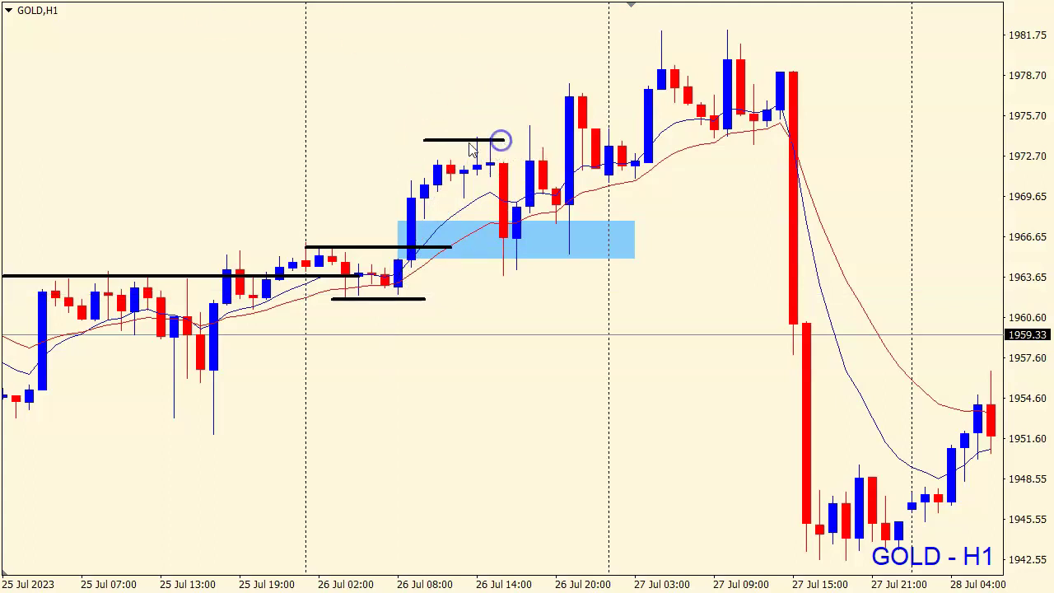
Step: Draw a Fibonacci retracement from the early 26 July low up to that day's afternoon high and check its levels against the pullback
middle_click(482, 148)
left_click_drag(482, 139, 505, 253)
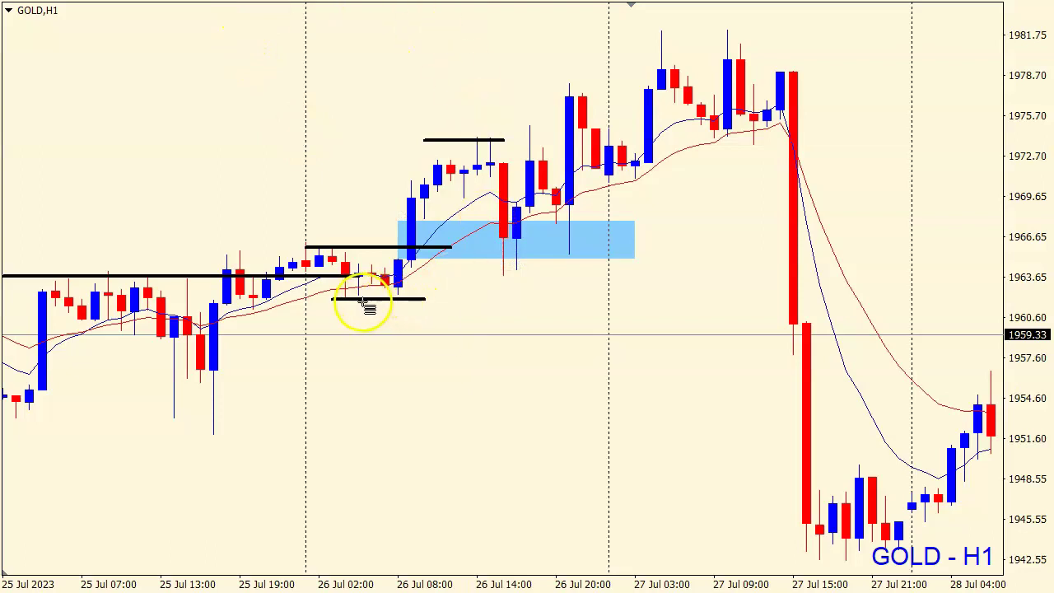
left_click_drag(362, 299, 444, 139)
middle_click(484, 150)
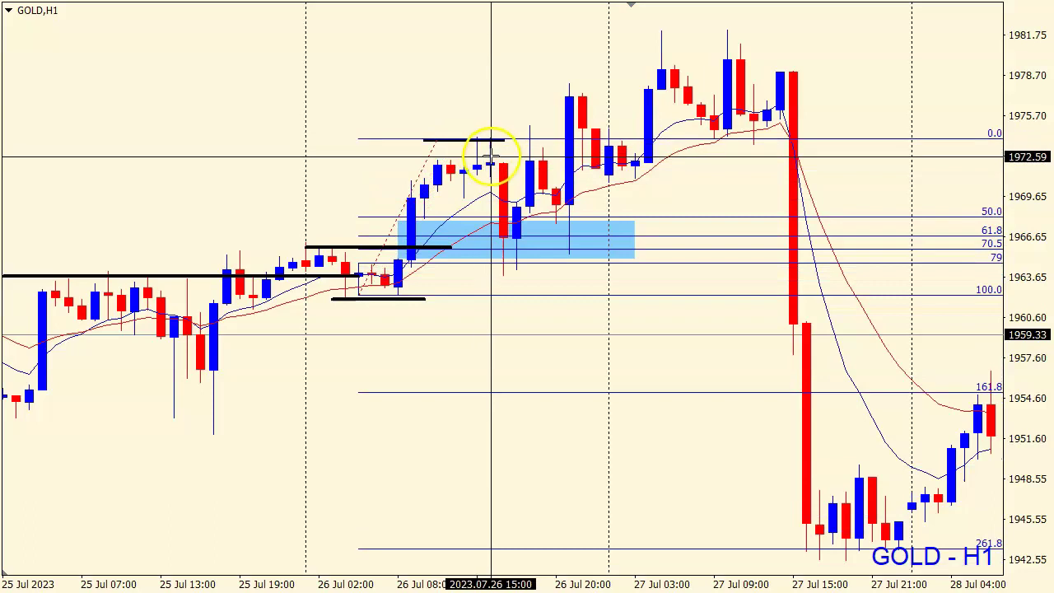
middle_click(521, 230)
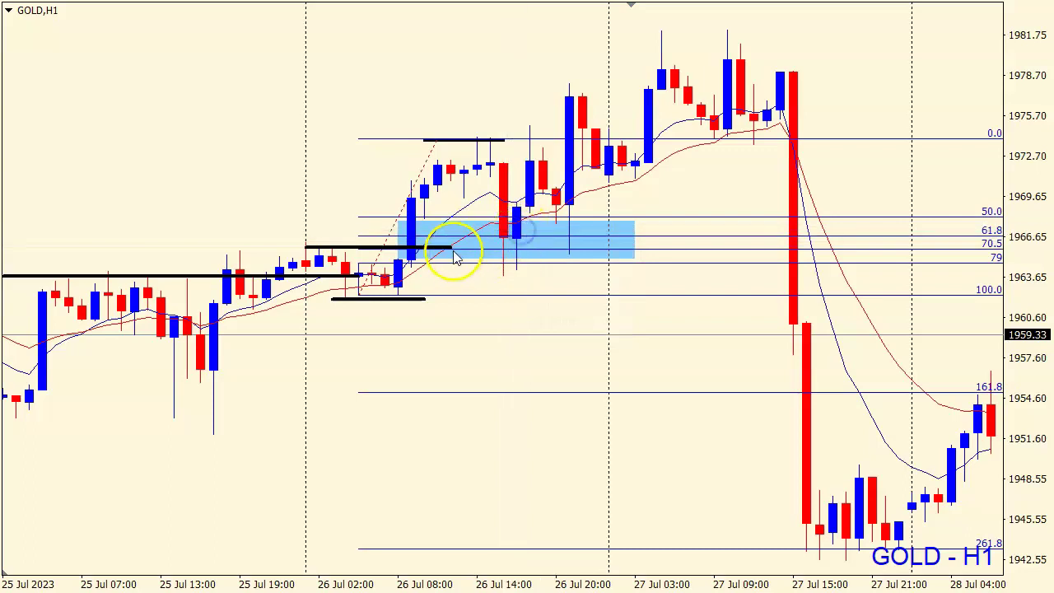
Step: Measure the 26 July pullback from the afternoon high into the blue zone and examine the retest candles with the crosshair
middle_click(494, 159)
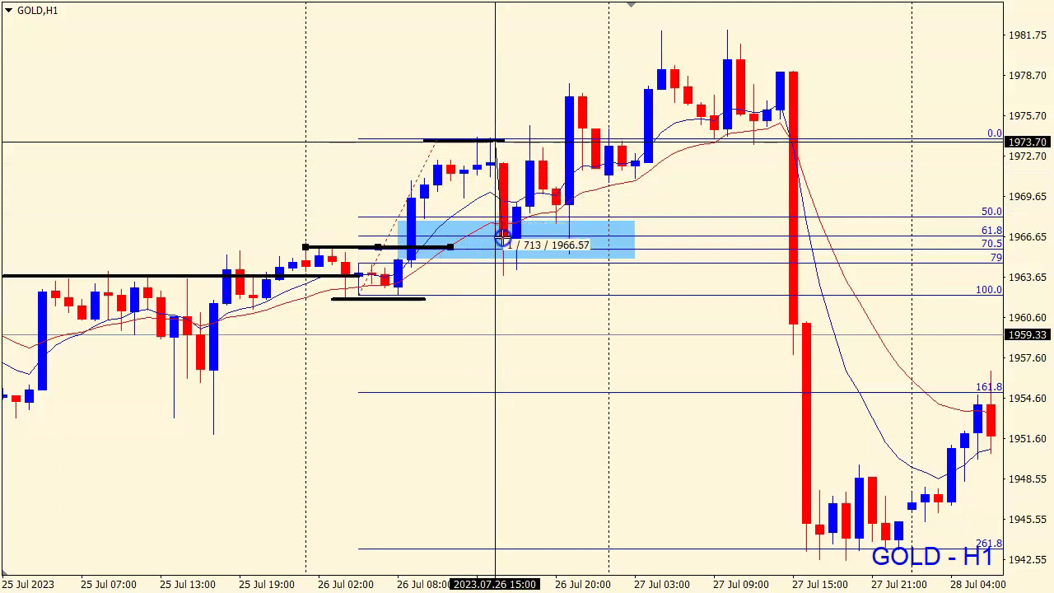
left_click_drag(503, 255, 501, 251)
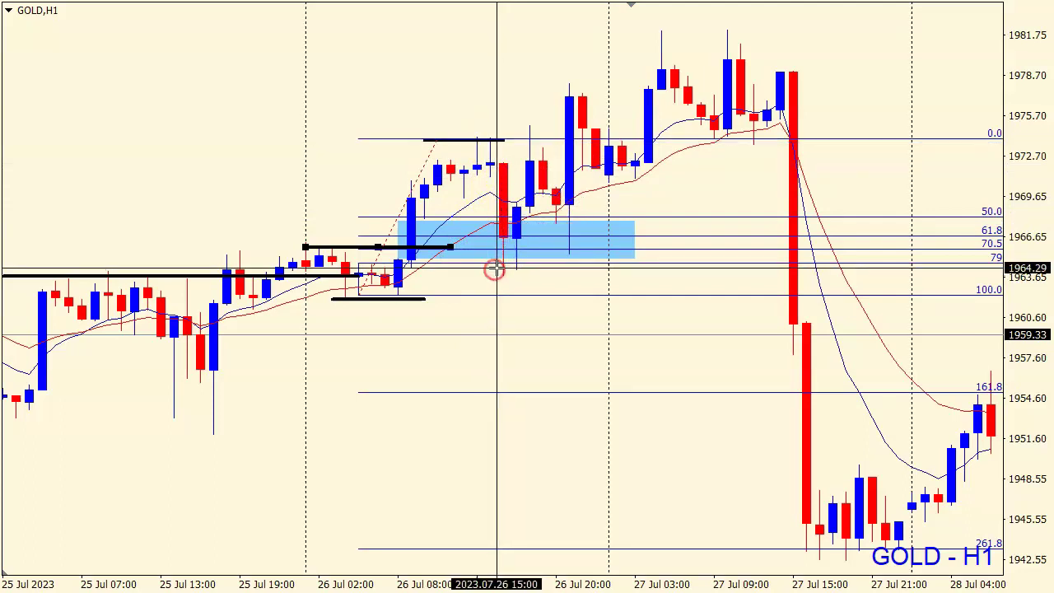
mouse_move(504, 241)
left_mouse_down()
mouse_move(524, 208)
mouse_move(505, 229)
mouse_move(507, 245)
mouse_move(514, 234)
left_mouse_up()
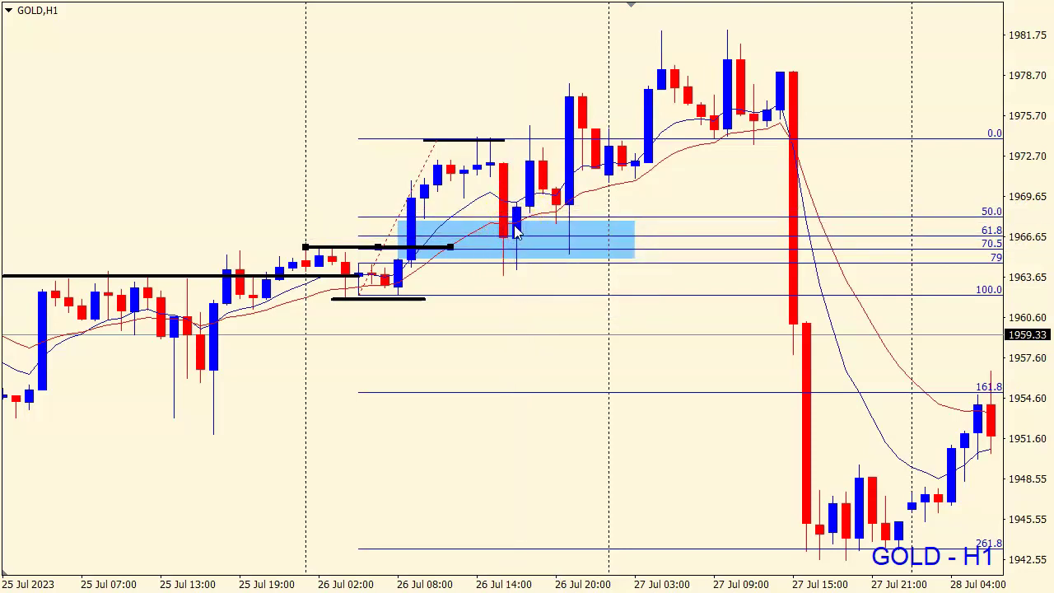
left_click(489, 242)
middle_click(501, 243)
Step: Extend the black line at about 1965.85 across the blue rectangle to early 27 July
left_click_drag(512, 247, 459, 251)
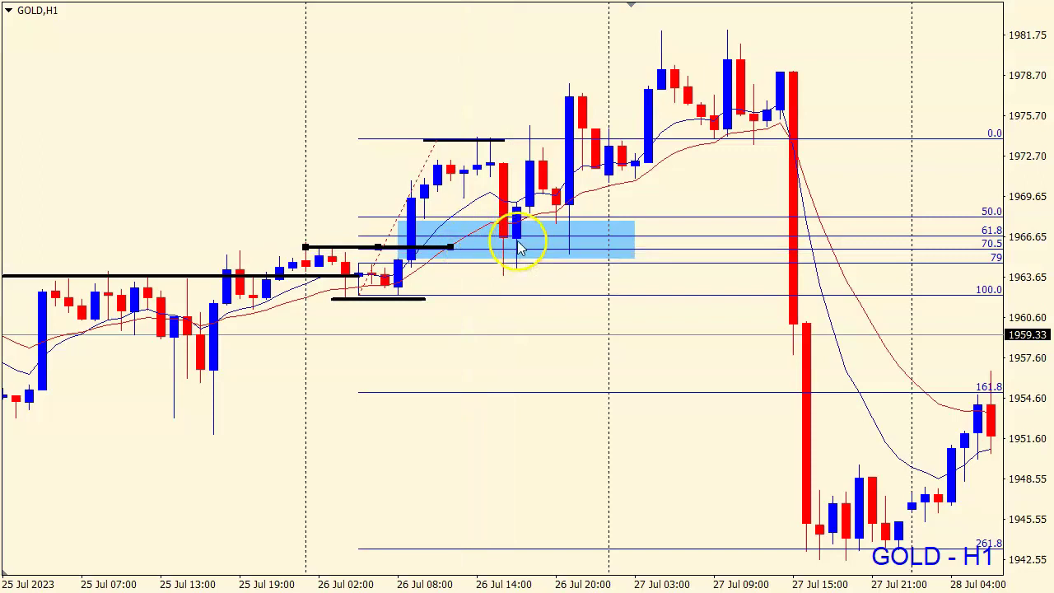
left_click_drag(517, 245, 623, 252)
double_click(623, 247)
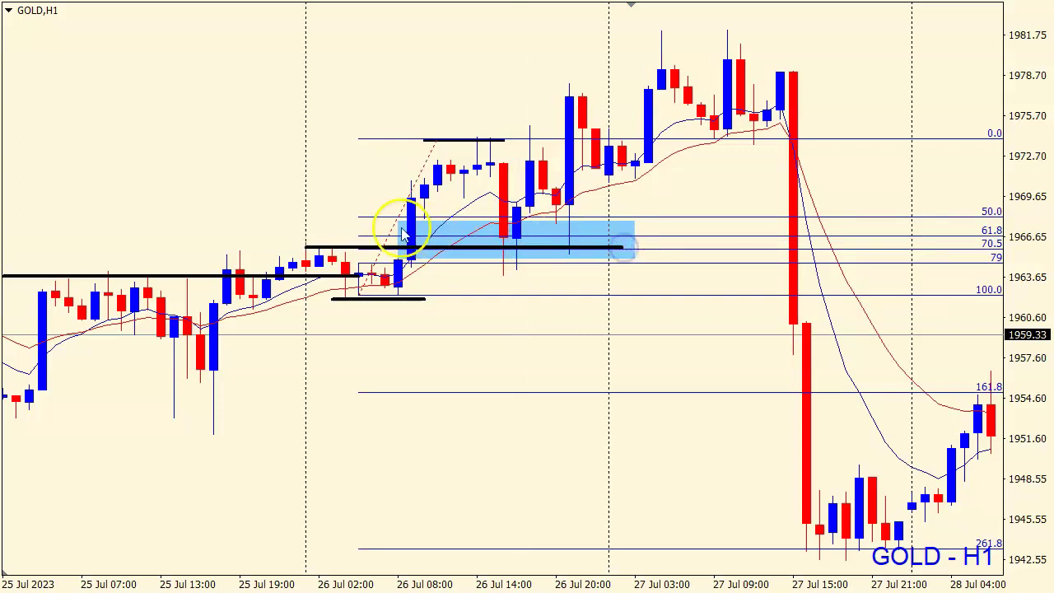
Step: Measure from the 26 July 17:00 candle's close down to the lower black line, and the rise up to the 27 July high
middle_click(379, 240)
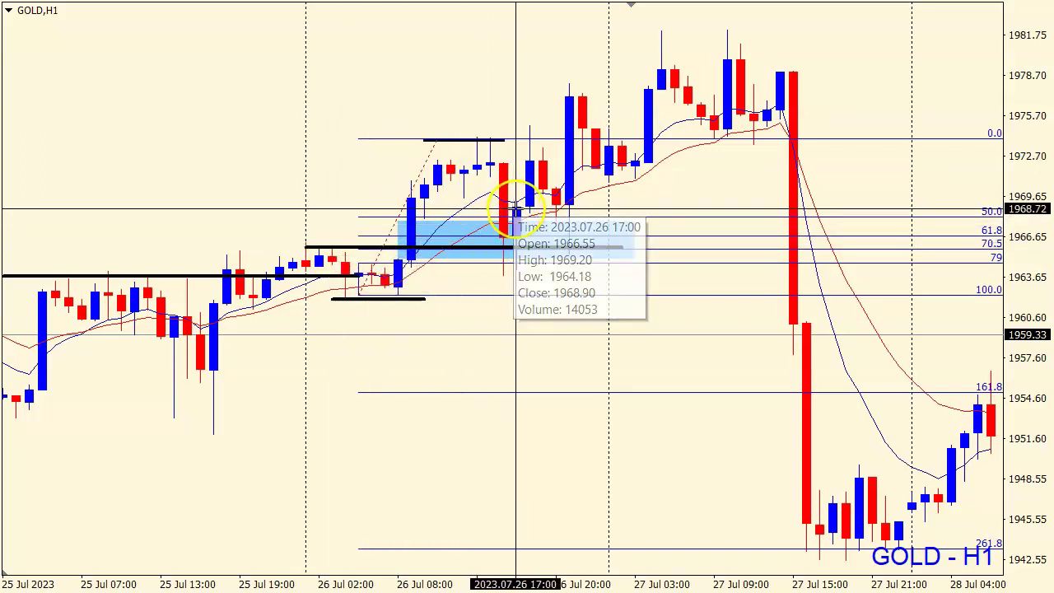
mouse_move(515, 209)
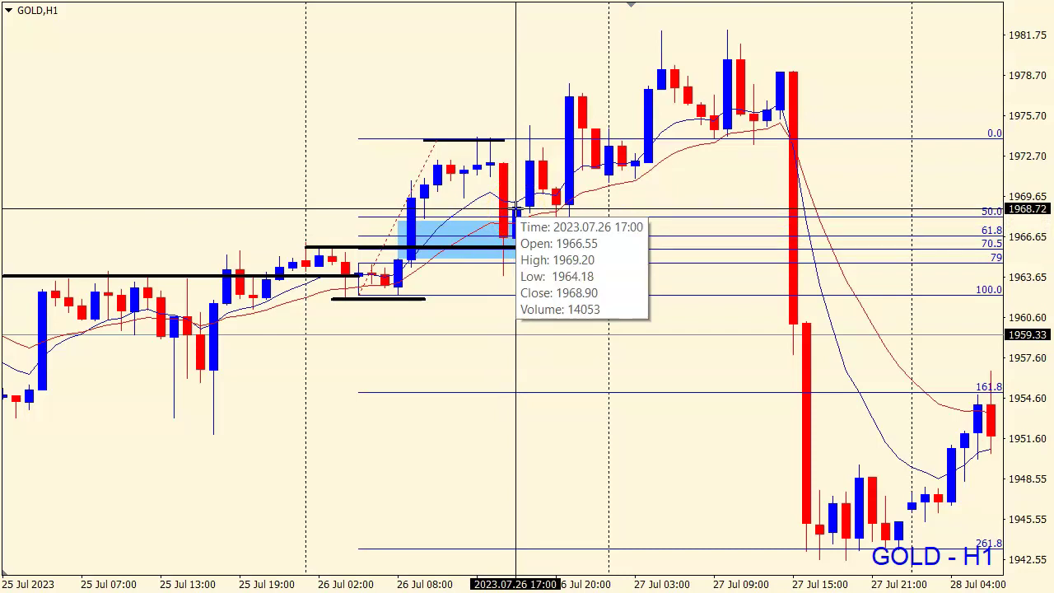
left_click_drag(515, 209, 401, 298)
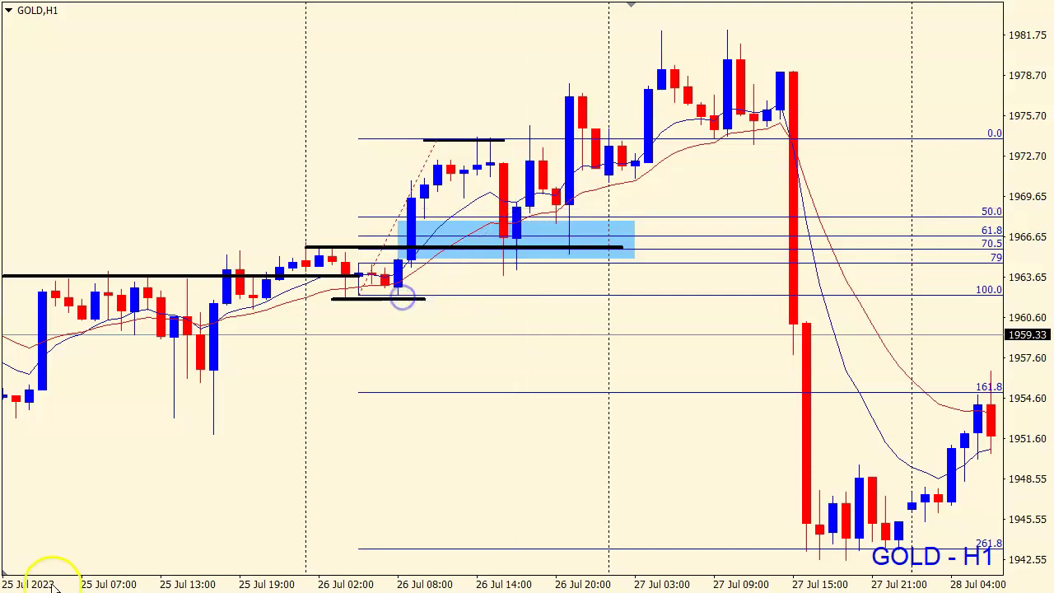
middle_click(469, 247)
left_click_drag(510, 203, 645, 37)
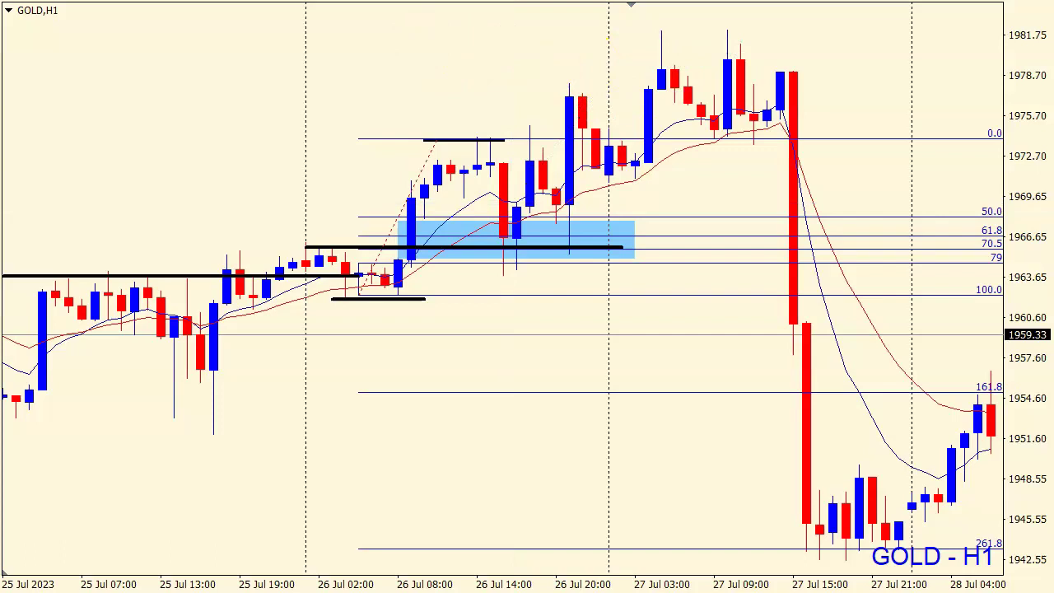
Step: Compare the 27 July high with the black resistance line above 1983 on the daily and H4 charts
left_click(369, 1)
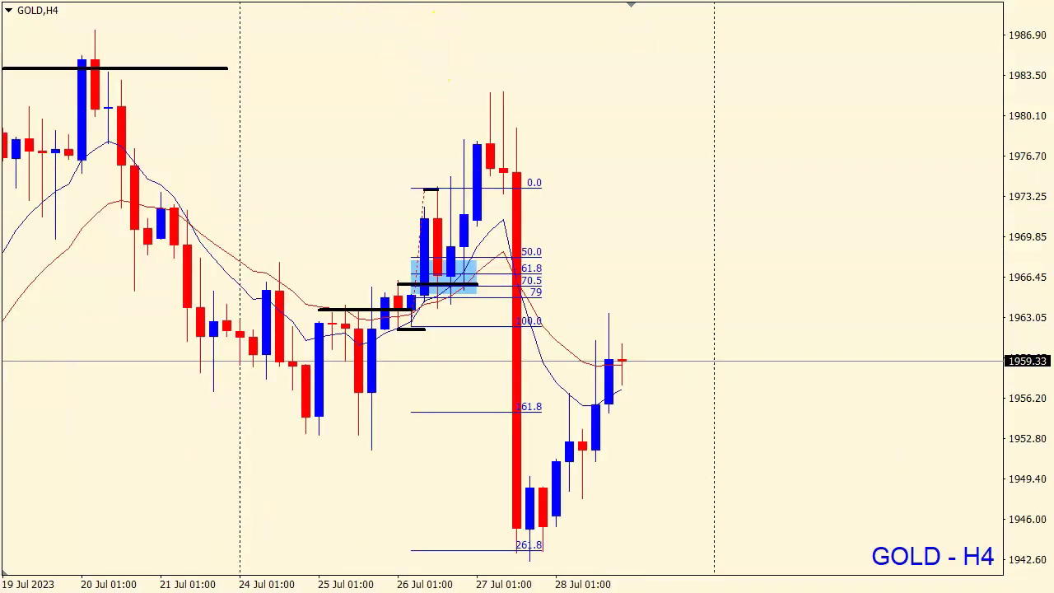
left_click(432, 12)
middle_click(550, 60)
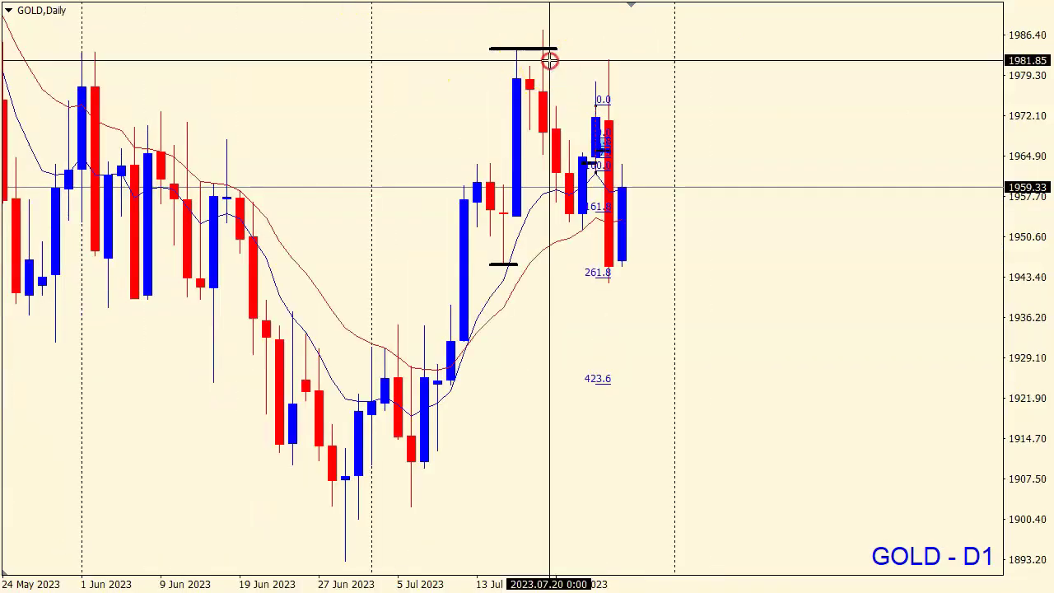
left_click(594, 62)
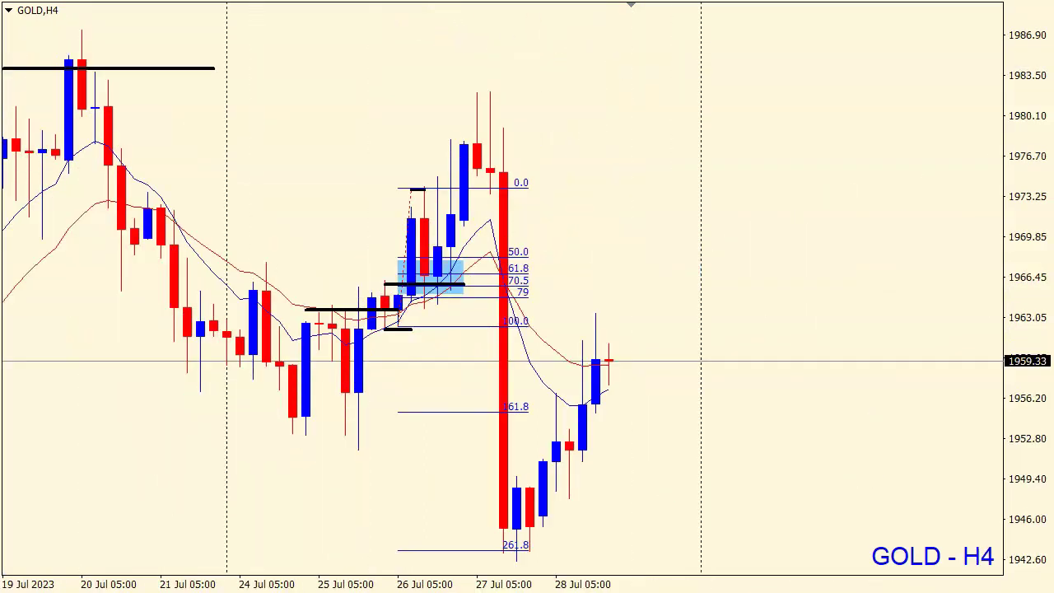
left_click_drag(328, 59, 451, 110)
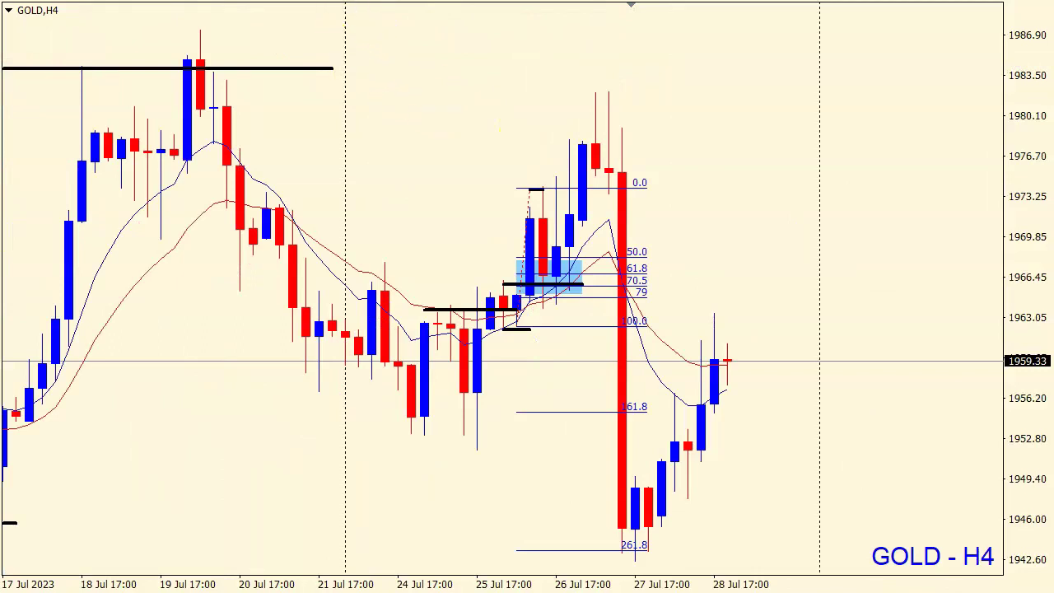
scroll(271, 85, "up", 10)
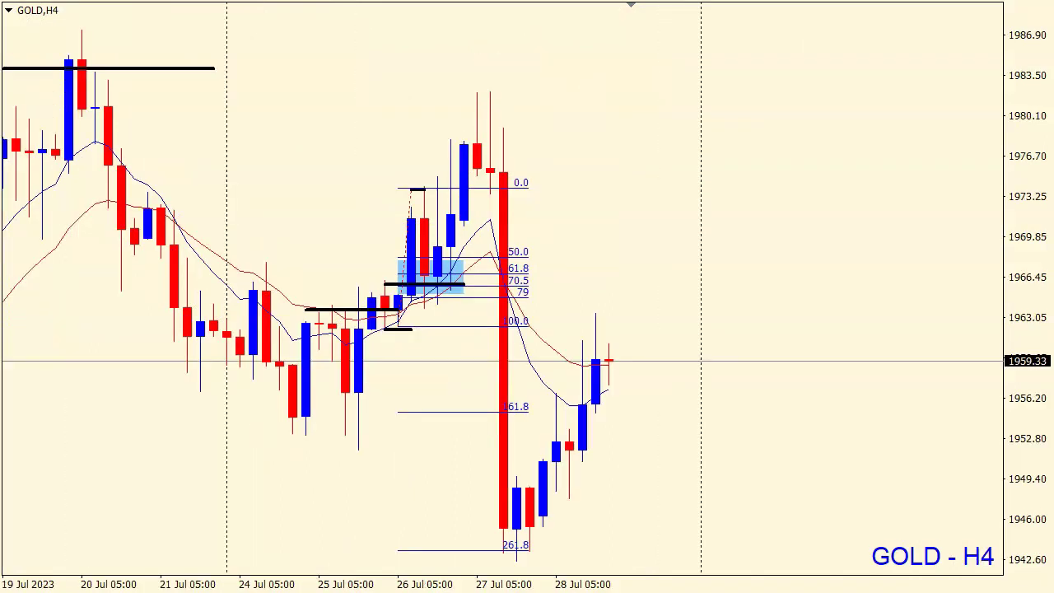
Step: Return the gold chart to H1 and review the marked setup and the candles from 24 to 28 July
left_click(372, 2)
scroll(134, 23, "up", 1)
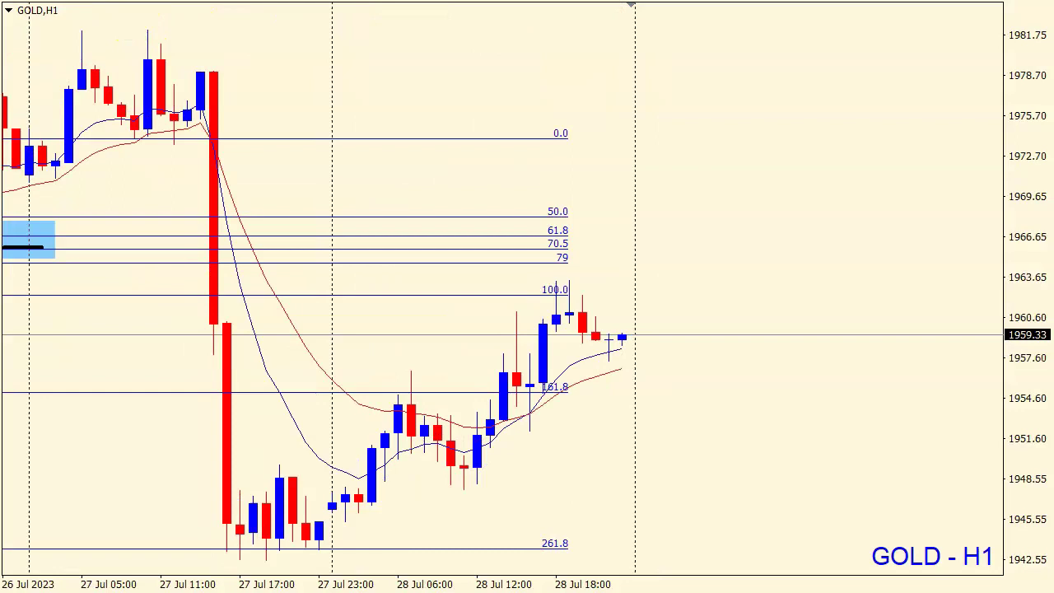
scroll(271, 30, "left", 3)
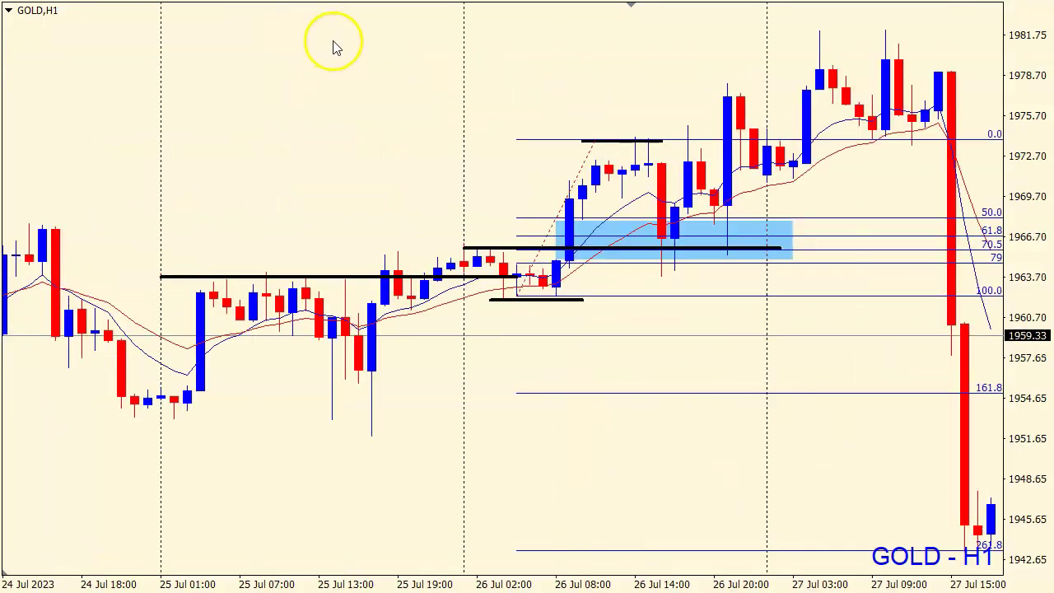
scroll(336, 47, "left", 1)
scroll(340, 47, "right", 3)
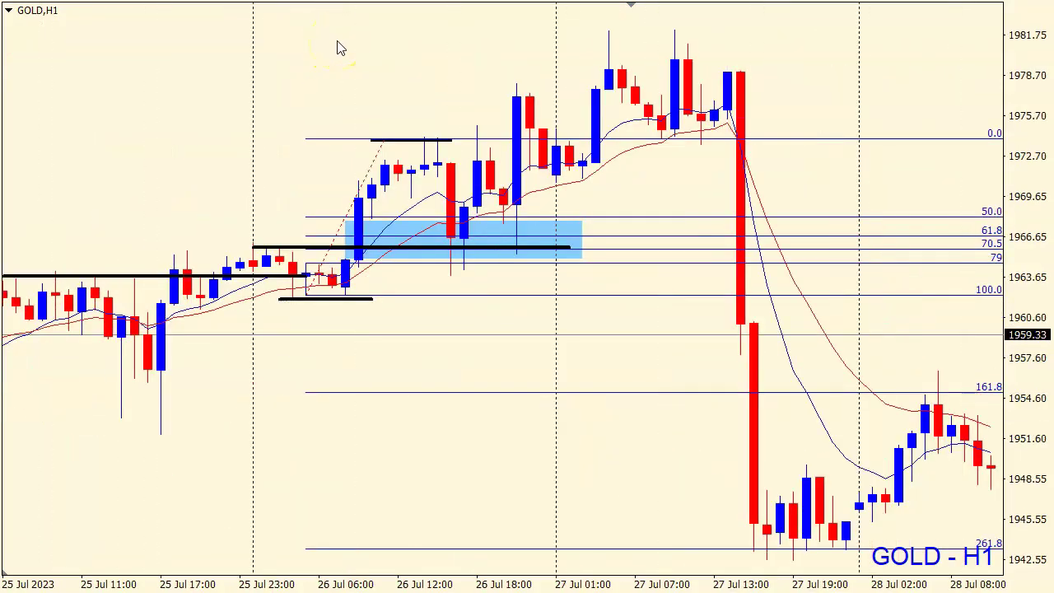